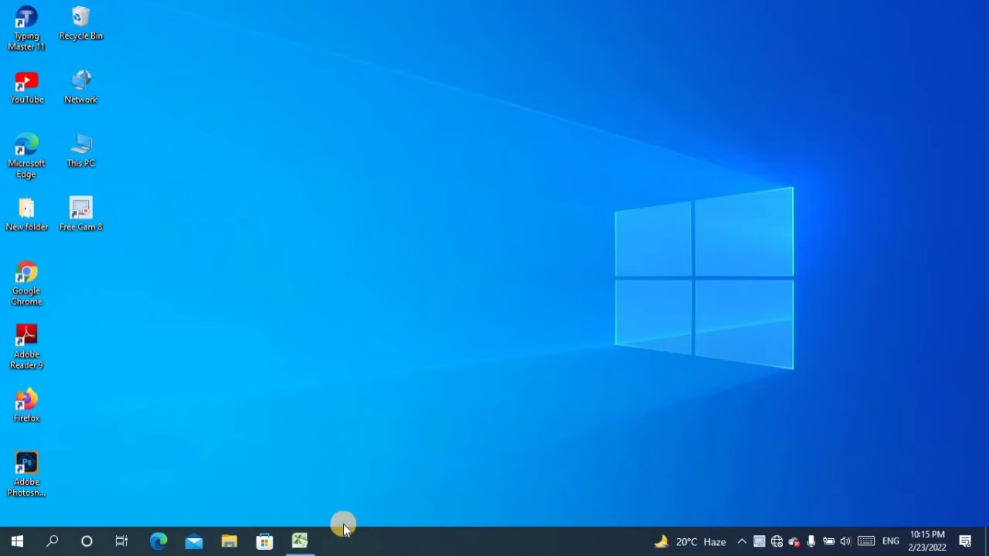
# - Switch to the open Excel workbook and merge and center cells A1:H2
pyautogui.click(301, 540)
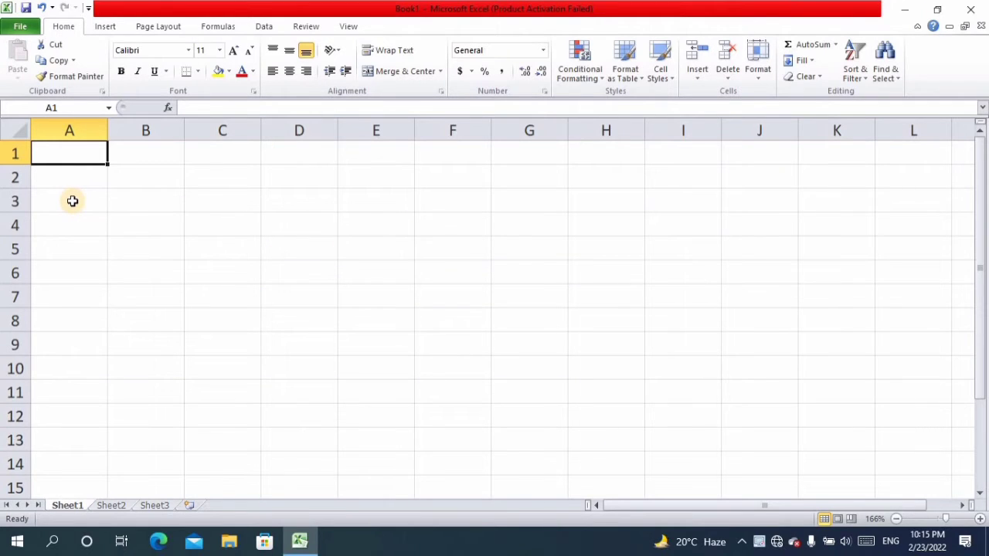
pyautogui.hotkey('shift', 'Down')
pyautogui.hotkey('shift', 'Right')
pyautogui.hotkey('shift', 'Right')
pyautogui.hotkey('shift', 'Right')
pyautogui.hotkey('shift', 'Right')
pyautogui.hotkey('shift', 'Right')
pyautogui.hotkey('shift', 'Right')
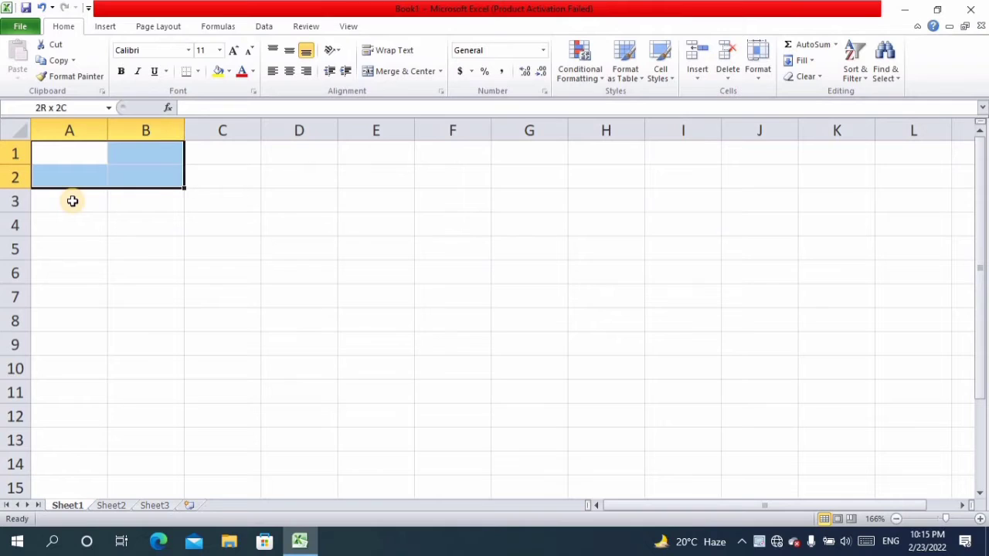
pyautogui.hotkey('shift', 'Right')
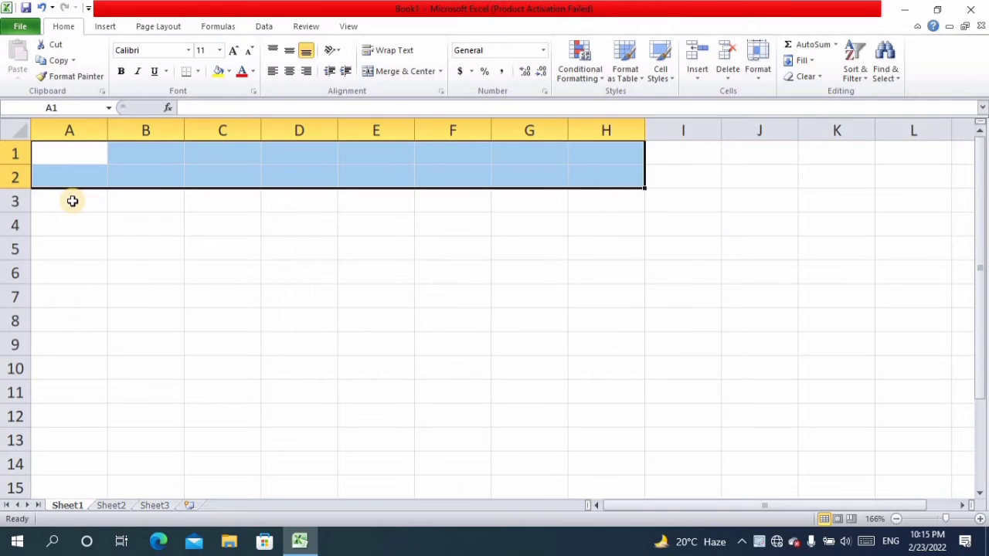
pyautogui.click(406, 71)
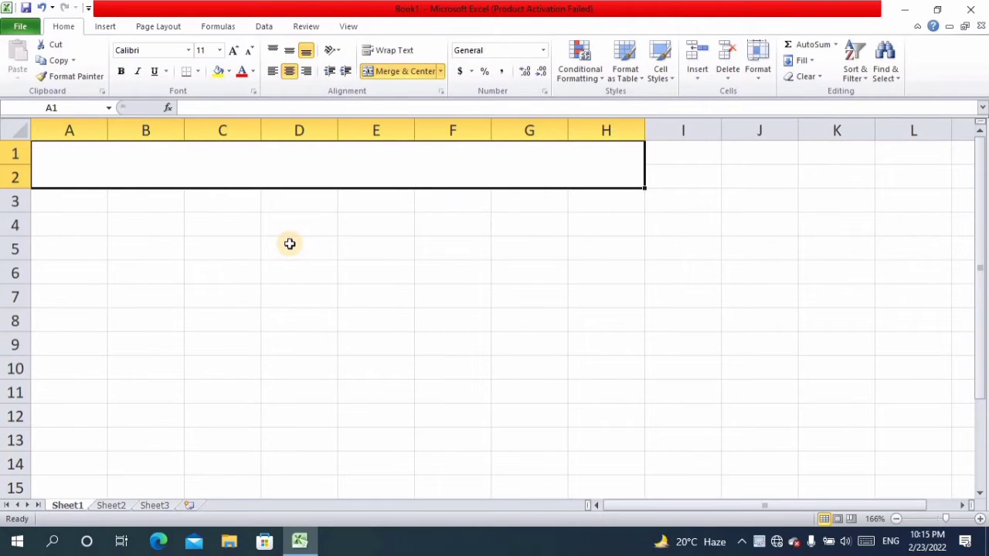
# - Enter the title INTEREST SHEET in the merged cell A1
pyautogui.write('IN')
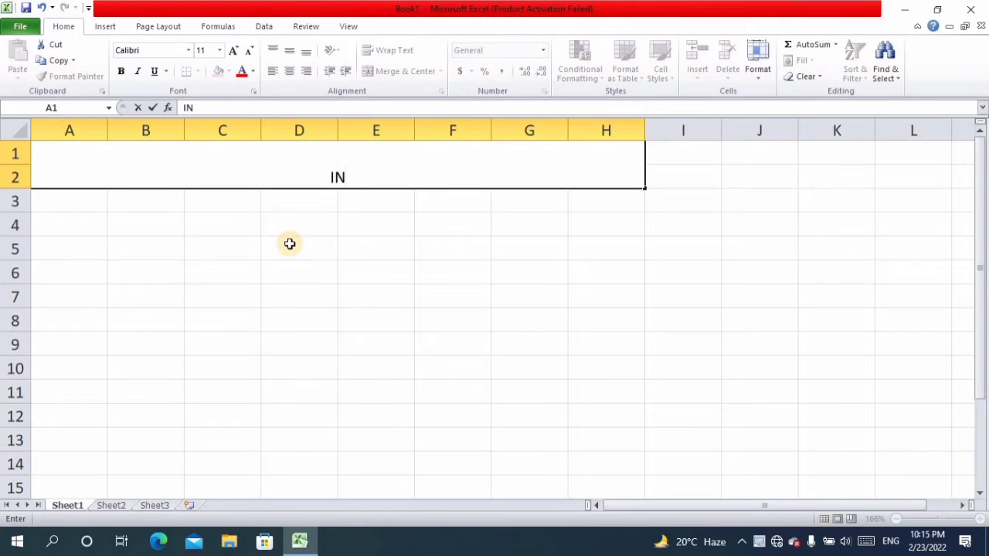
pyautogui.write('TEREST')
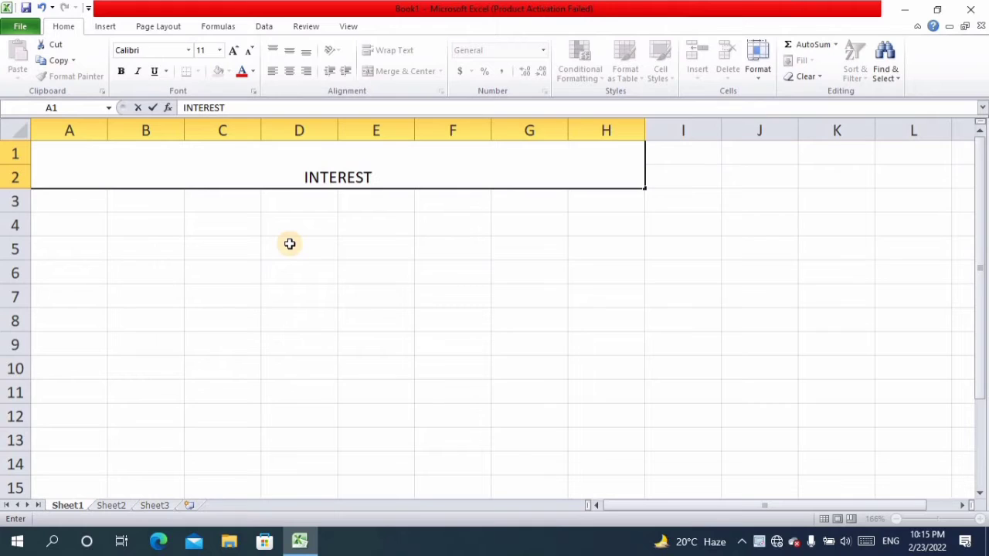
pyautogui.write(' SHEET')
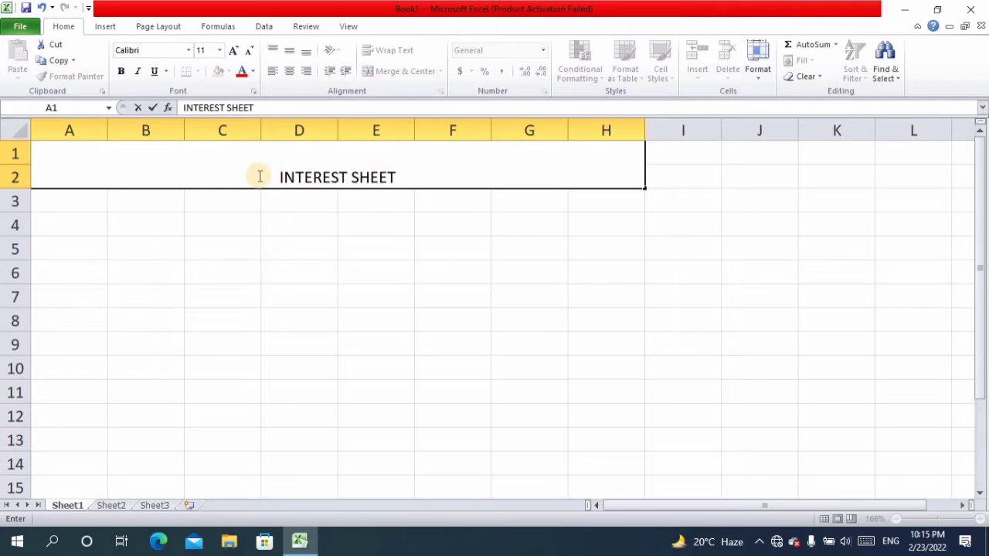
# - Format the INTEREST SHEET title text in standard red with font size 18
pyautogui.moveTo(260, 176); pyautogui.dragTo(405, 173)
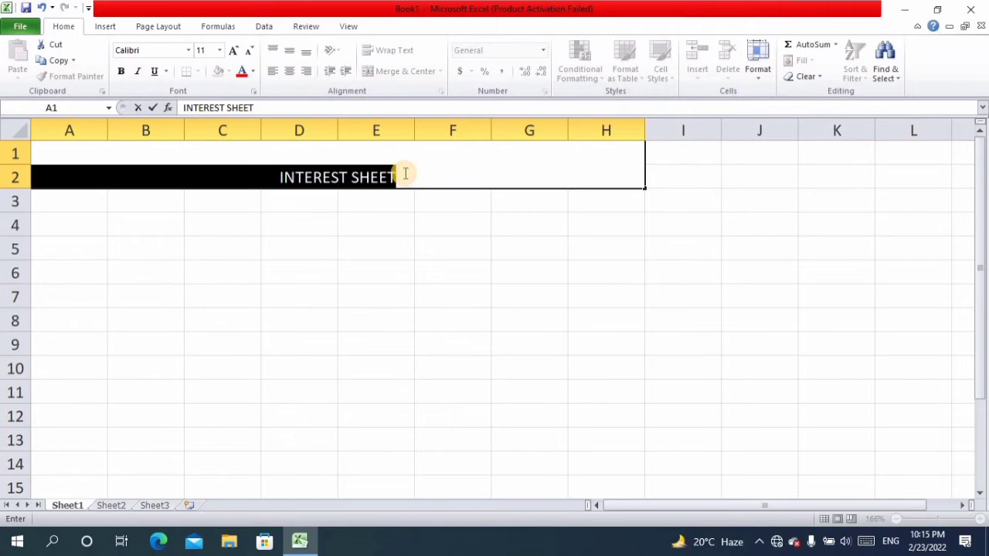
pyautogui.click(247, 71)
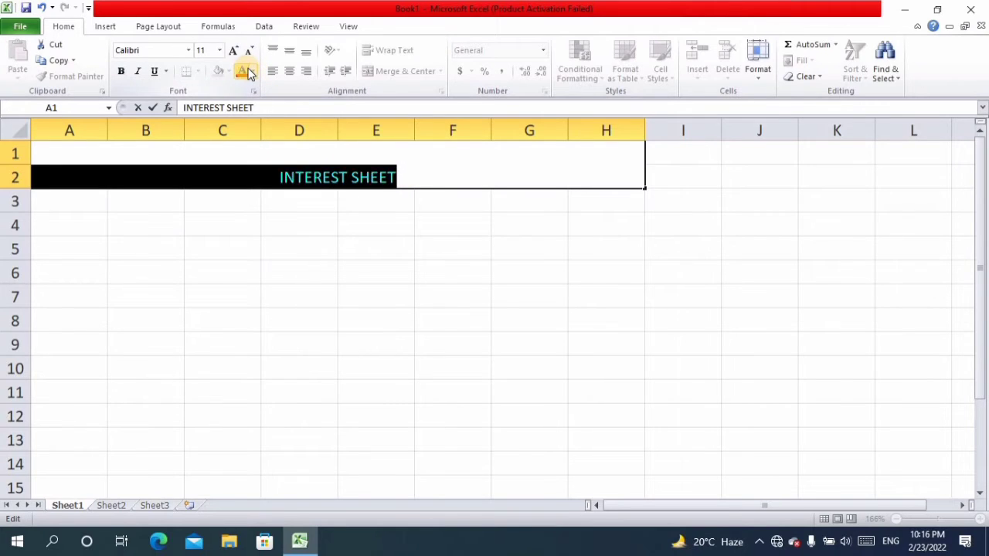
pyautogui.click(252, 71)
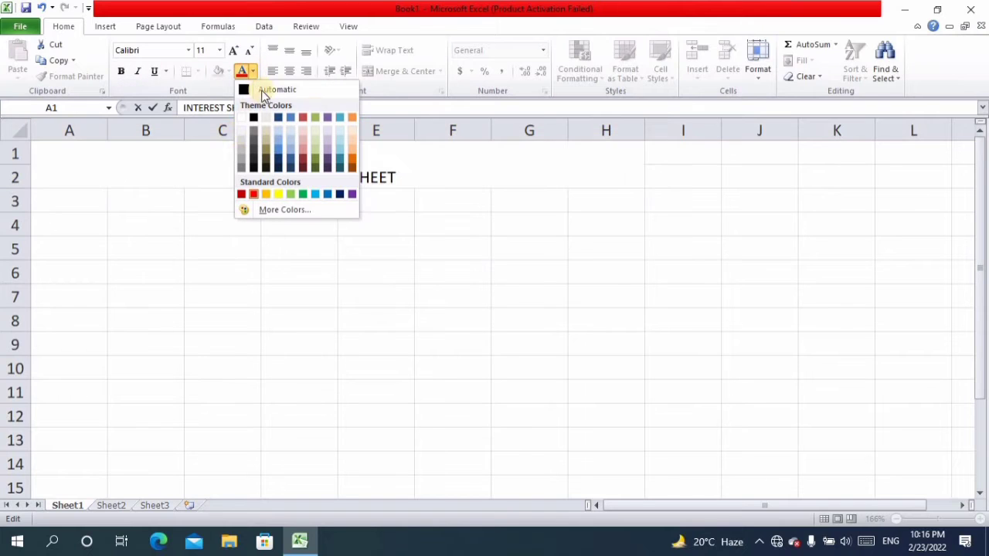
pyautogui.click(253, 194)
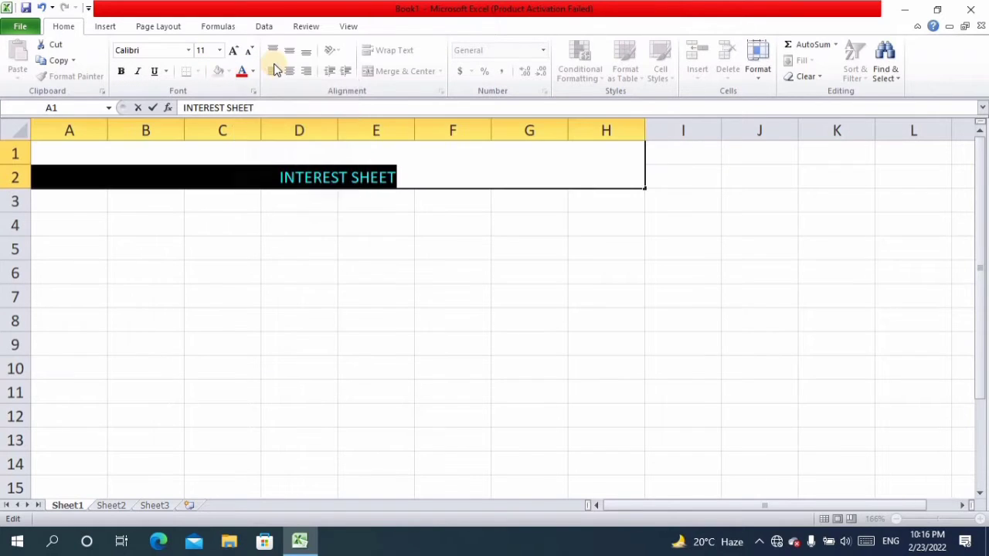
pyautogui.click(236, 51)
pyautogui.click(236, 51)
pyautogui.click(235, 51)
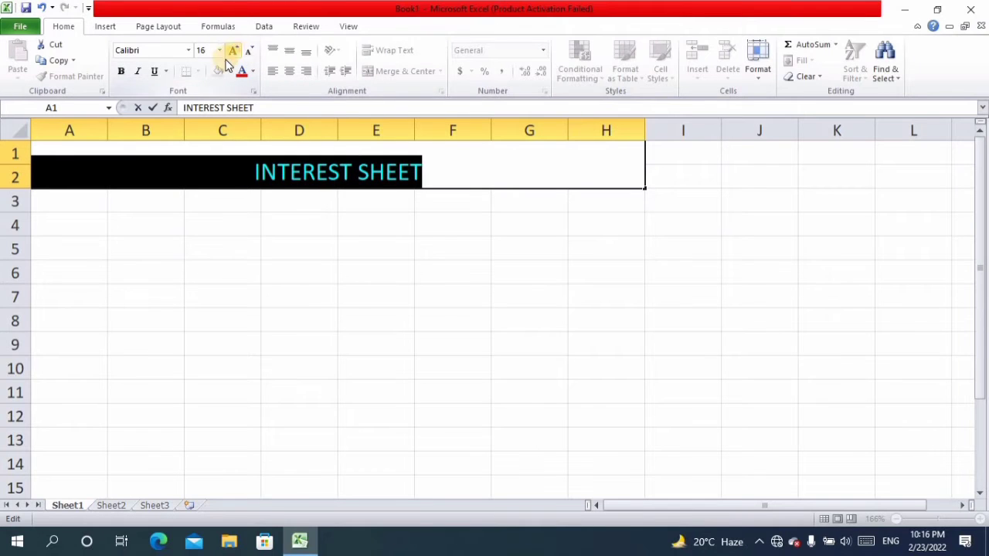
pyautogui.click(235, 51)
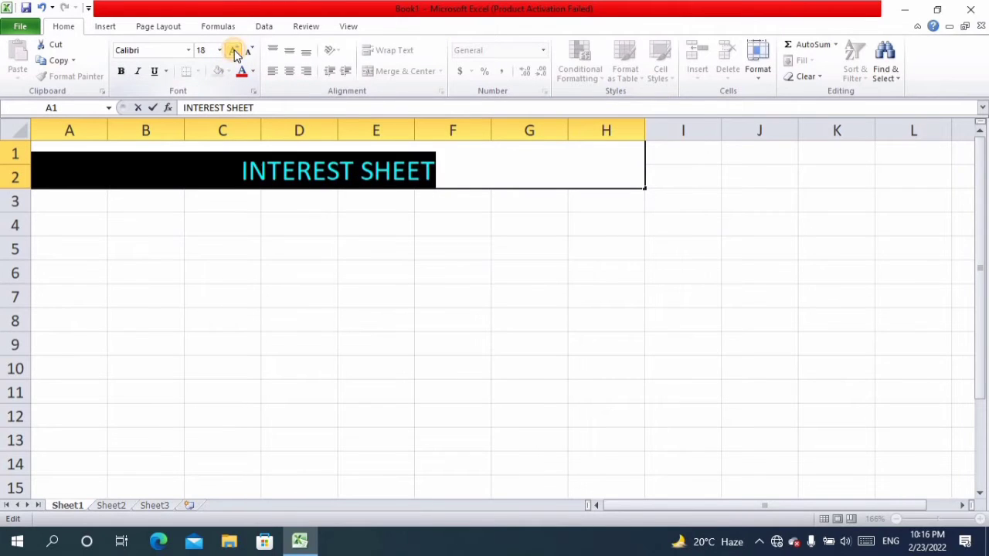
# - Enter the column headings S.NO in cell A3 and AMOUNT in cell B3
pyautogui.click(95, 200)
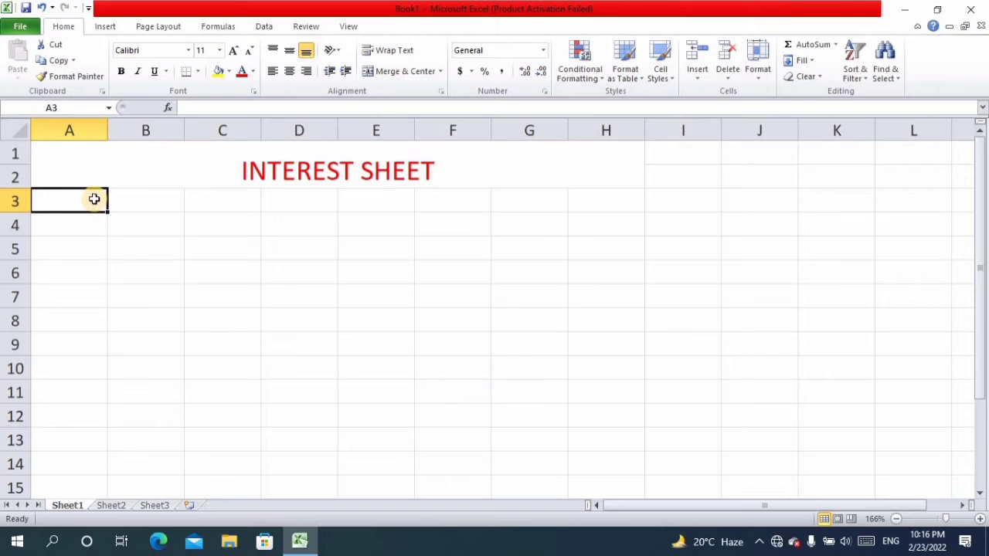
pyautogui.write('S.')
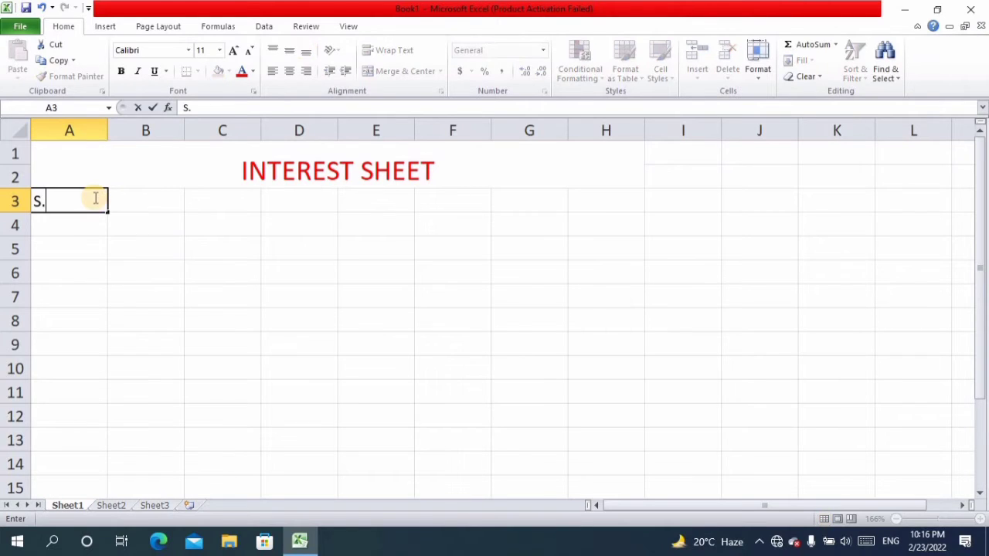
pyautogui.write('NO')
pyautogui.press('Tab')
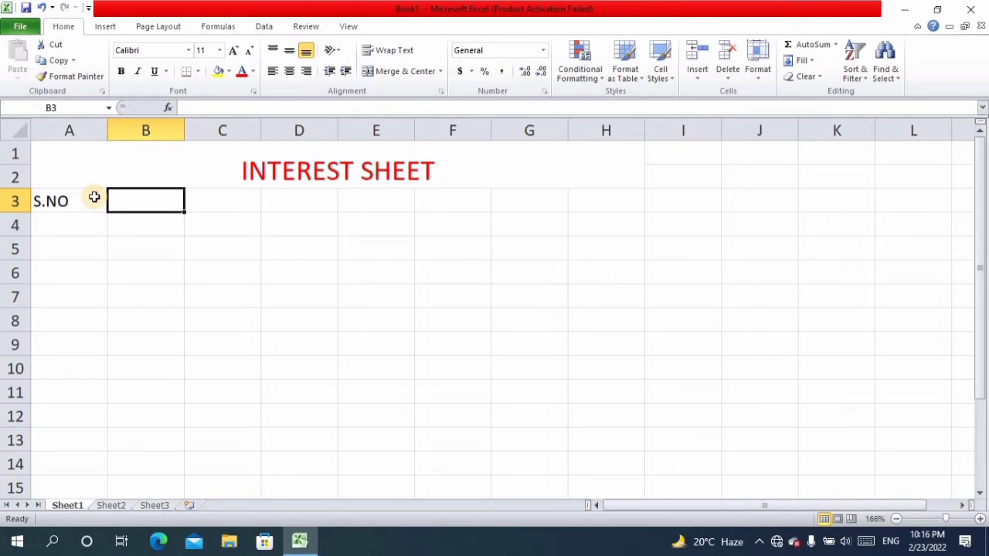
pyautogui.write('AMOUNT')
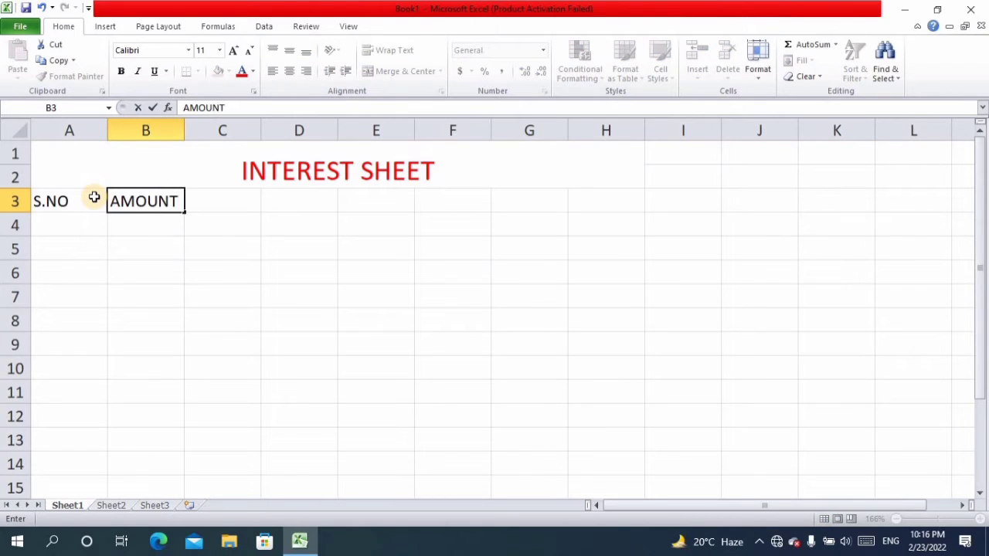
pyautogui.press('Tab')
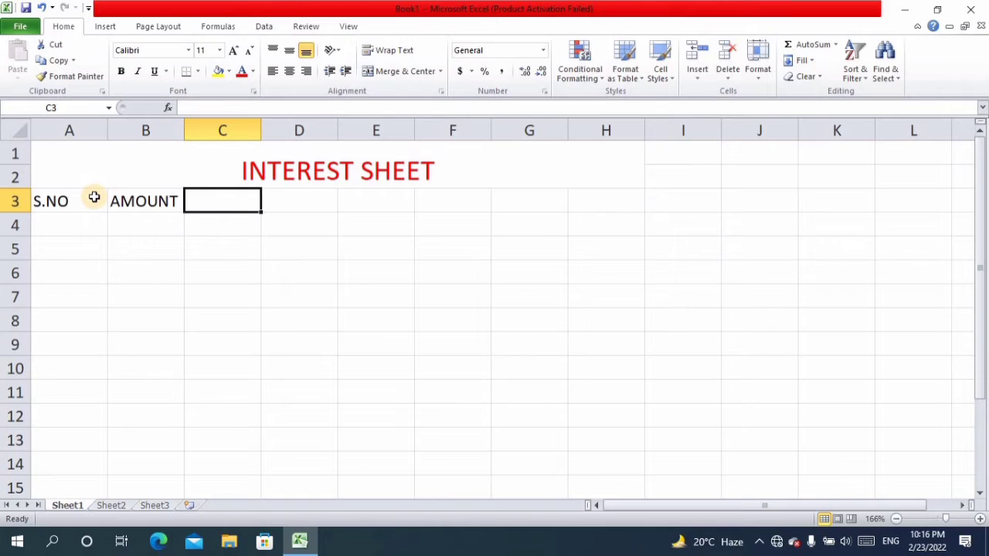
# - Enter the heading INTEREST RATE in cell C3 and autofit column C to it
pyautogui.write('IN')
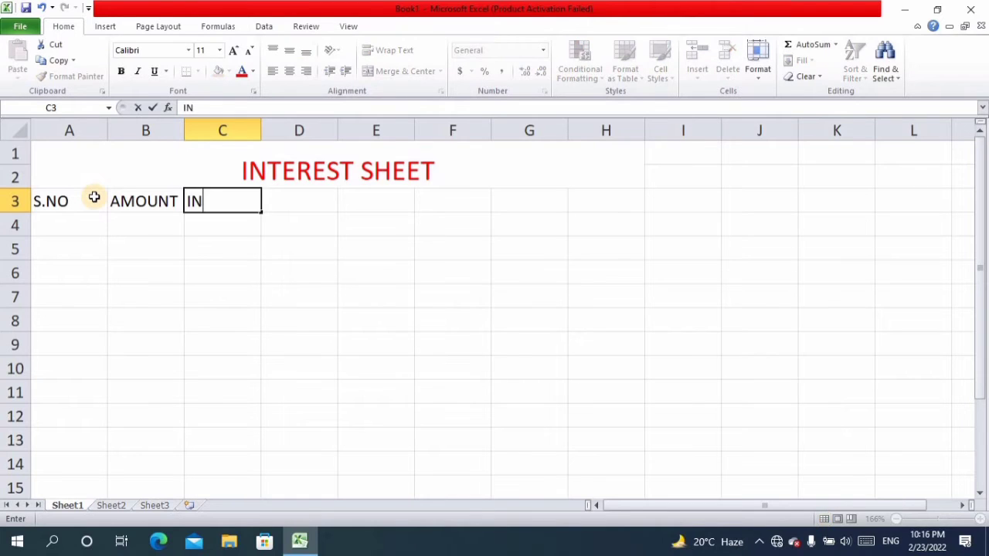
pyautogui.write('TERE')
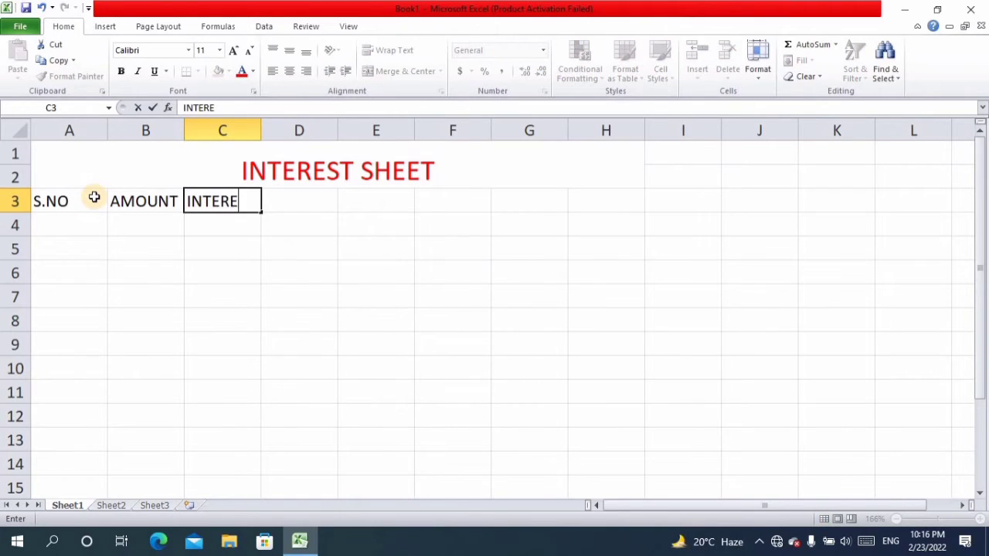
pyautogui.write('ST')
pyautogui.write('RATE')
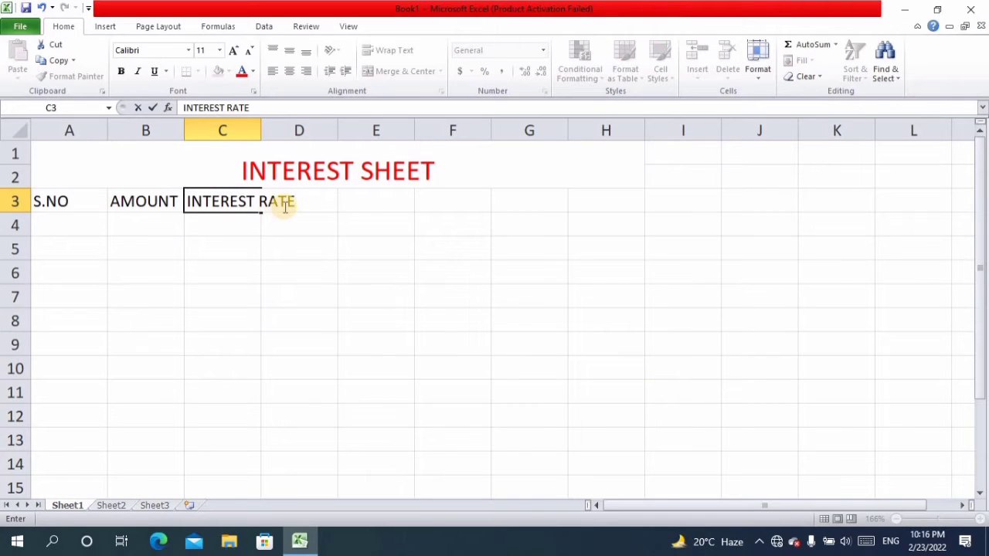
pyautogui.doubleClick(261, 126)
# - Enter the heading TIME MONTH in cell D3 and widen column D to fit the text
pyautogui.click(324, 205)
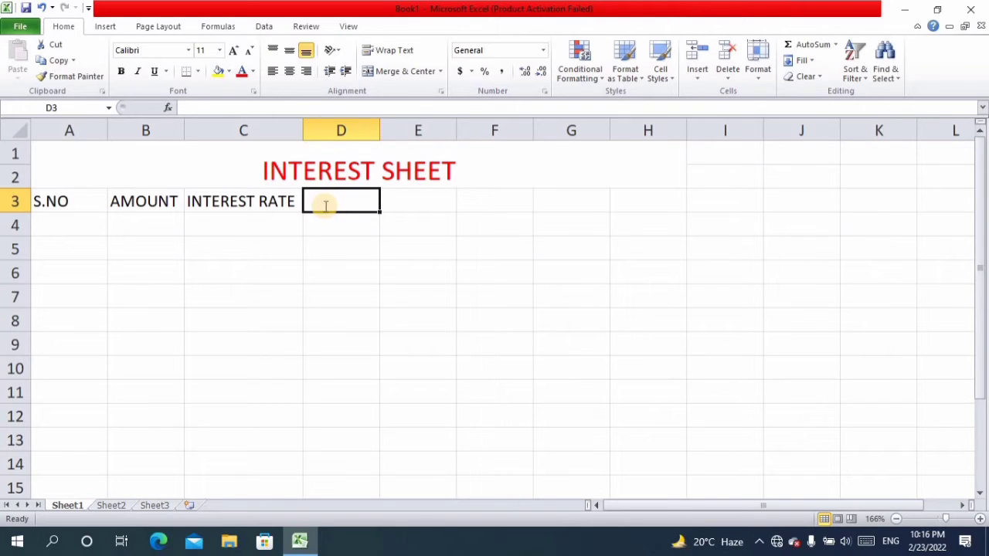
pyautogui.write('TIME')
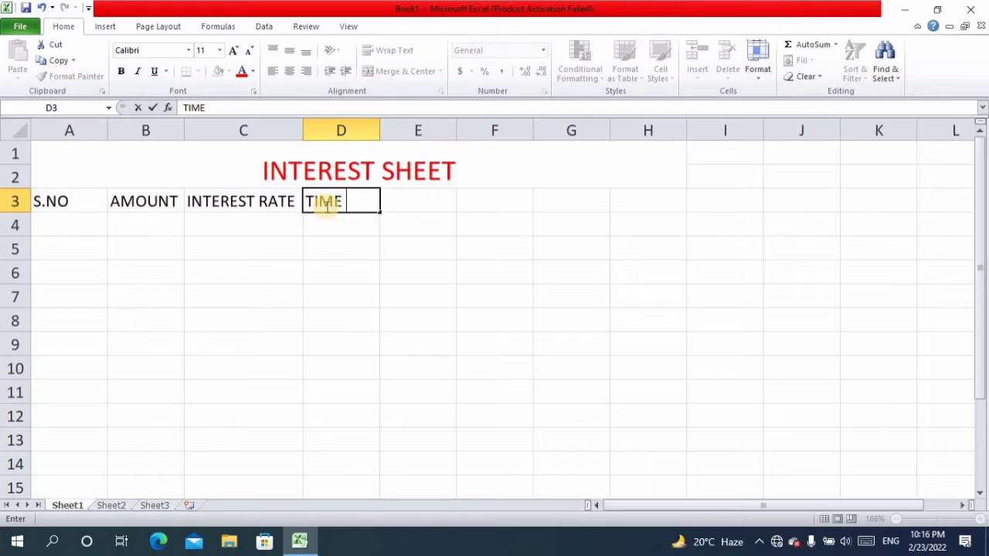
pyautogui.write(' MONTH')
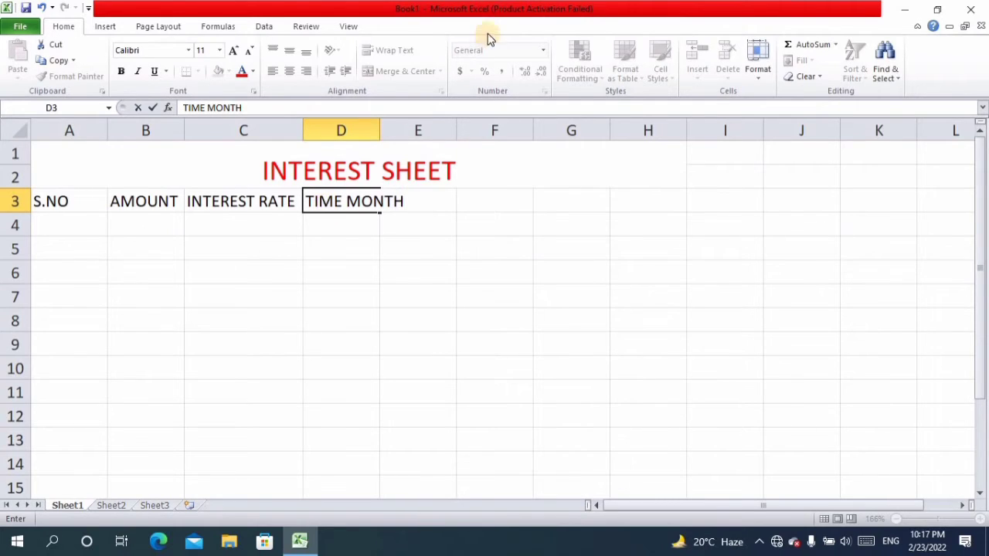
pyautogui.click(371, 126)
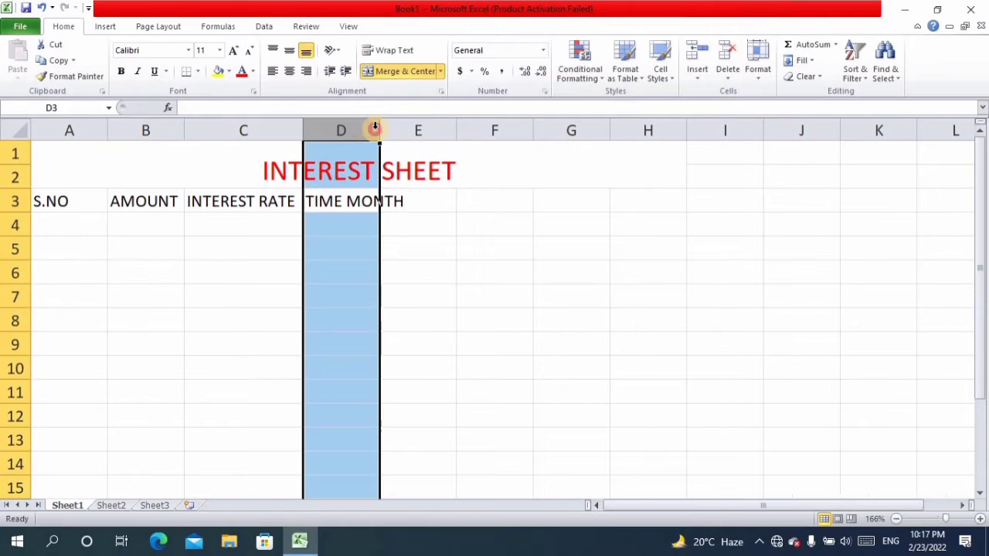
pyautogui.moveTo(380, 126); pyautogui.dragTo(408, 126)
pyautogui.click(398, 179)
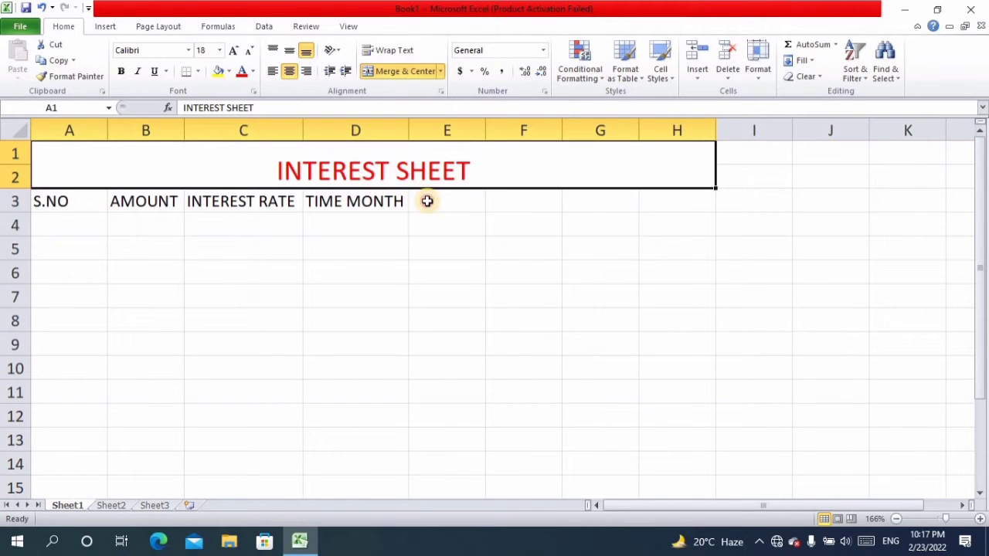
# - Enter the heading INTEREST Rs in cell E3 and autofit column E to it
pyautogui.click(426, 201)
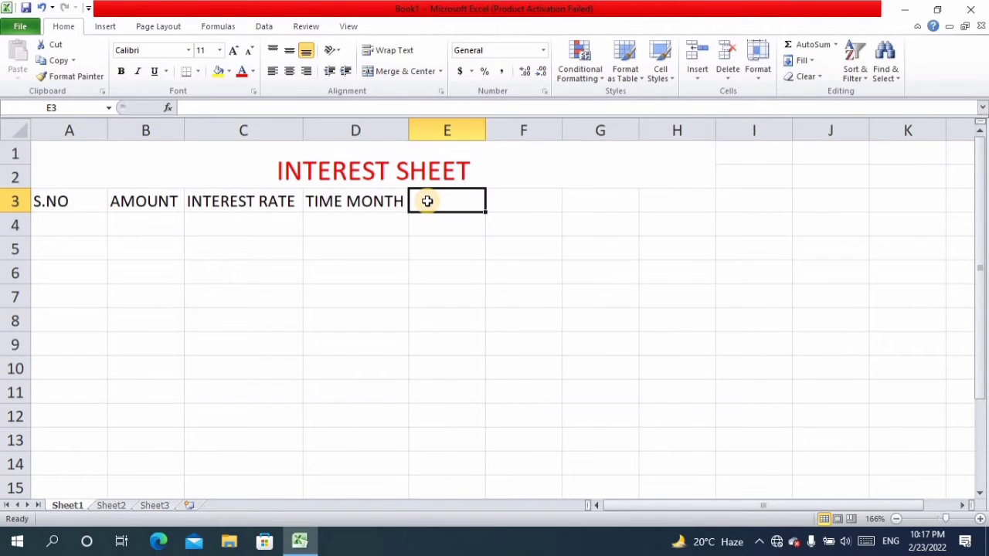
pyautogui.write('I')
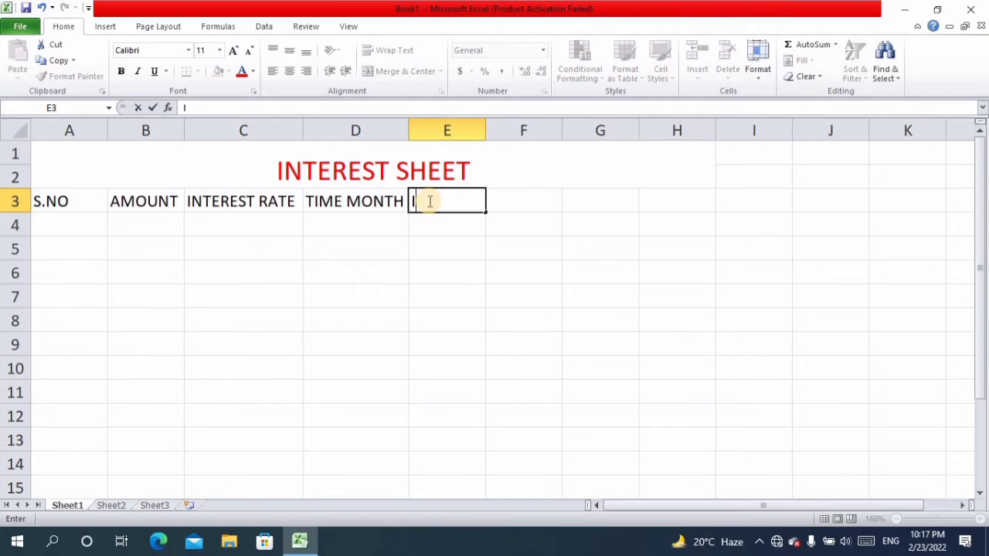
pyautogui.write('NTEREST')
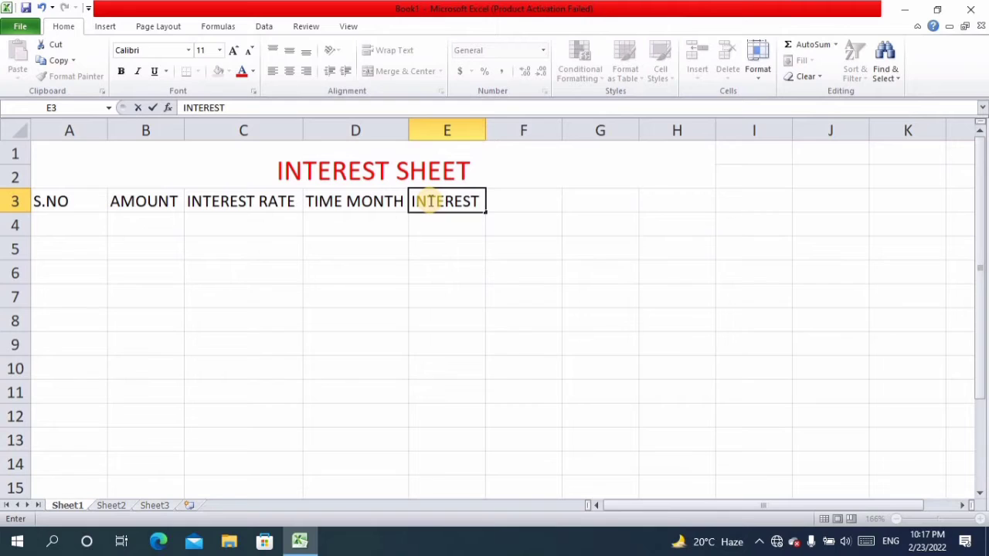
pyautogui.write(' r')
pyautogui.press('BackSpace')
pyautogui.write('Rs')
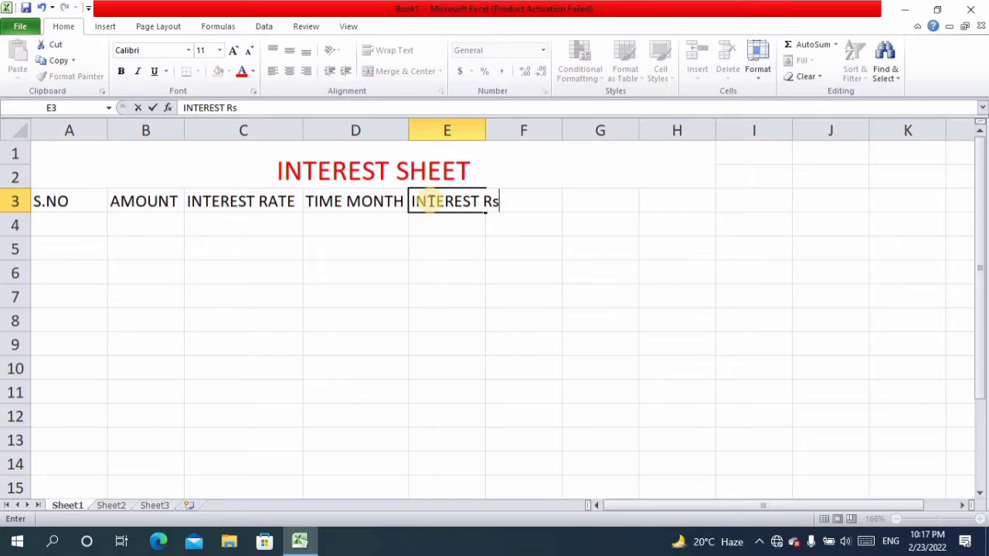
pyautogui.moveTo(484, 133); pyautogui.dragTo(489, 142)
pyautogui.click(507, 185)
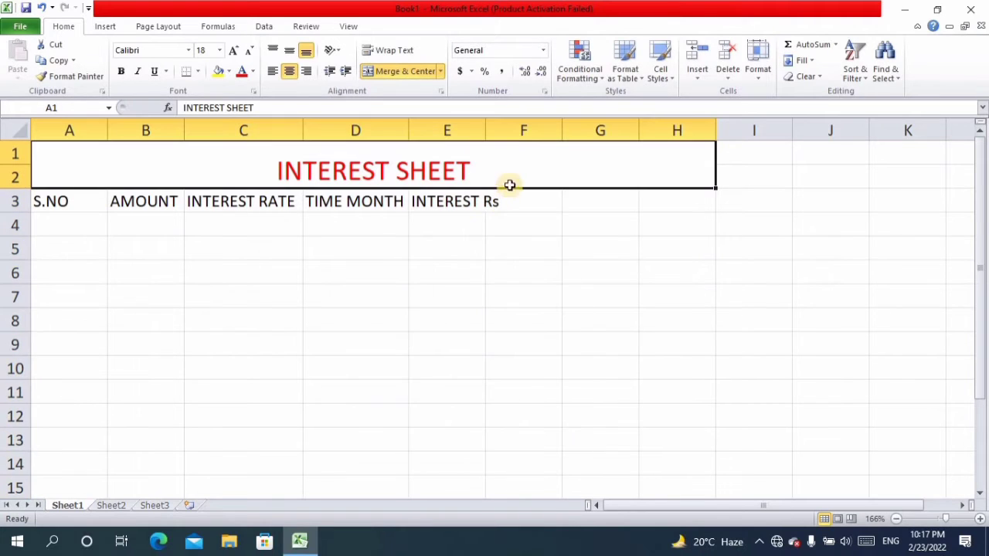
pyautogui.click(525, 202)
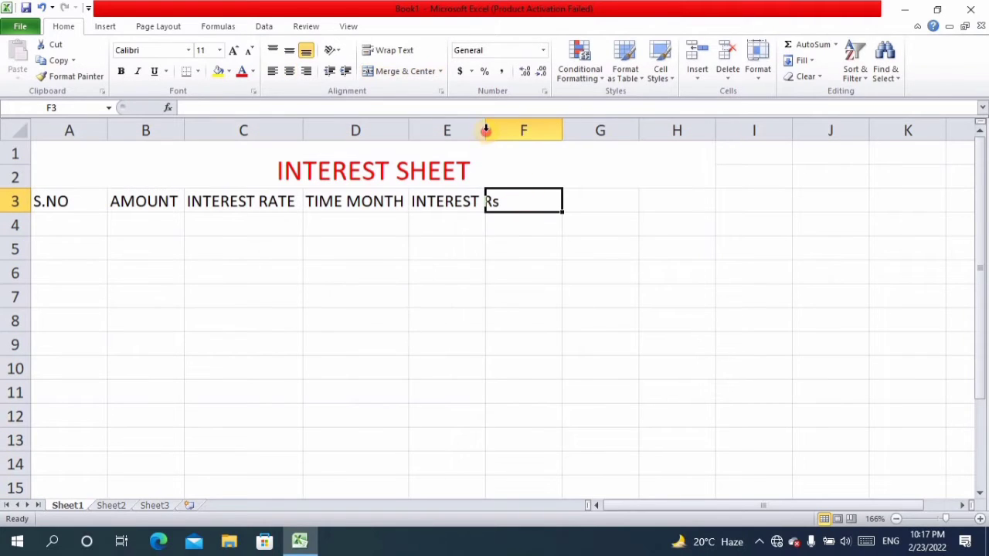
pyautogui.doubleClick(485, 129)
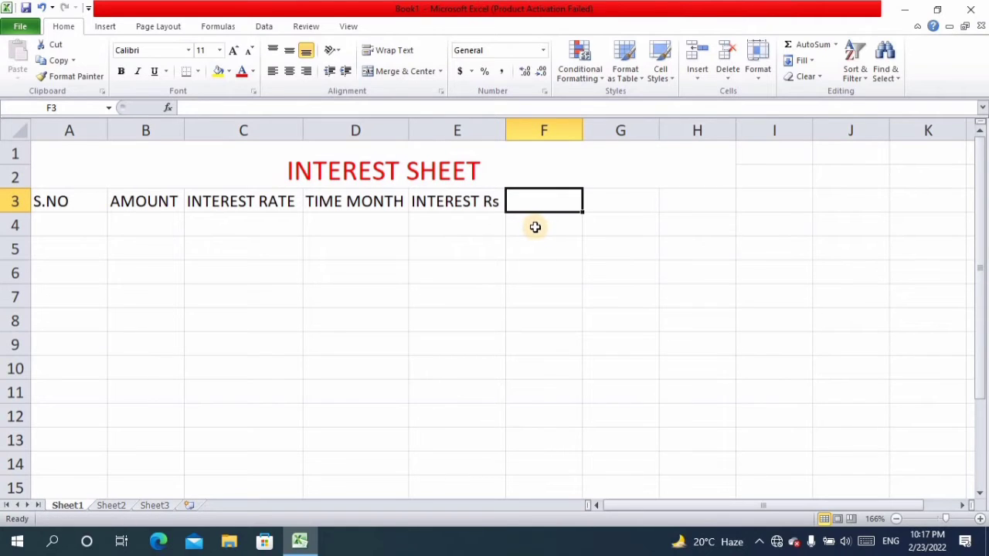
# - Enter the heading TOTAL in cell F3
pyautogui.write('TO')
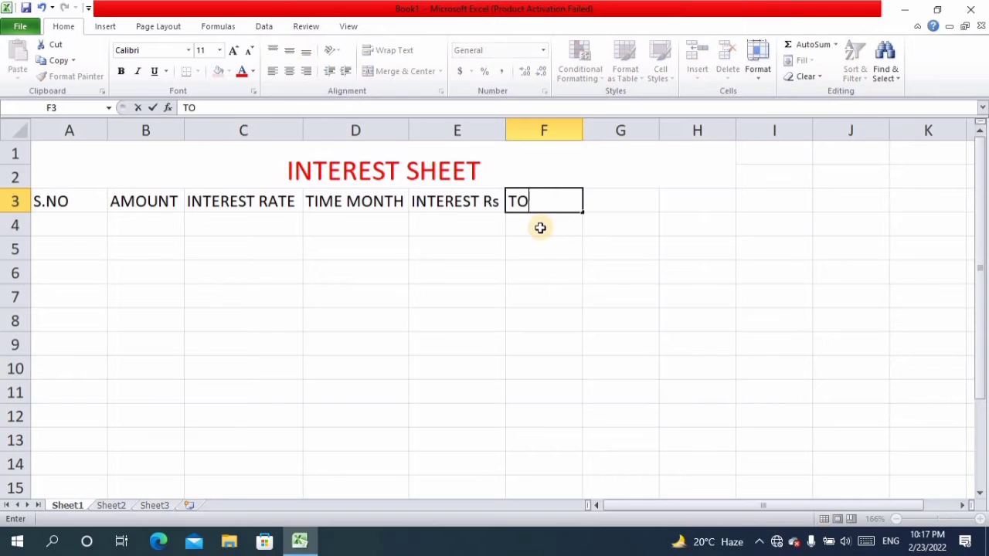
pyautogui.write('TAL')
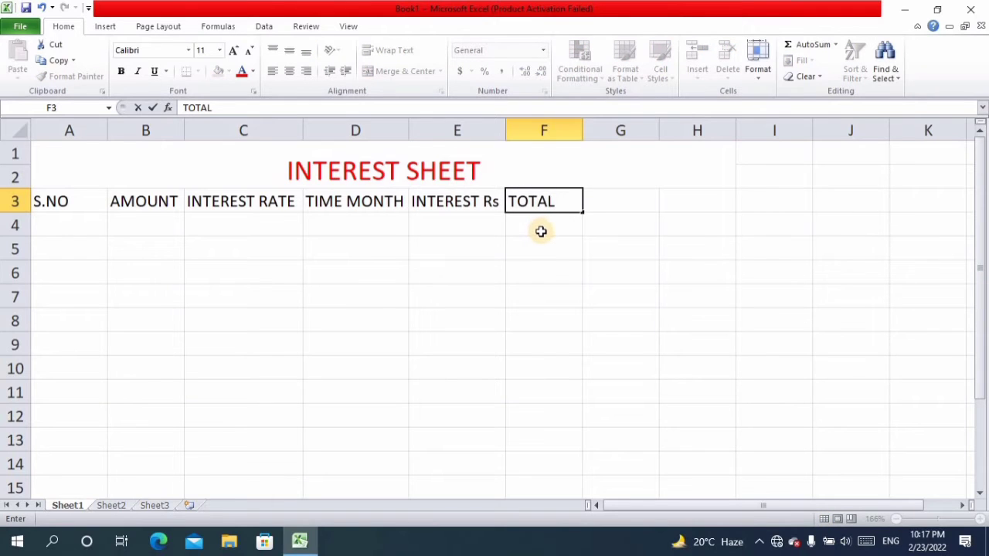
pyautogui.press('Tab')
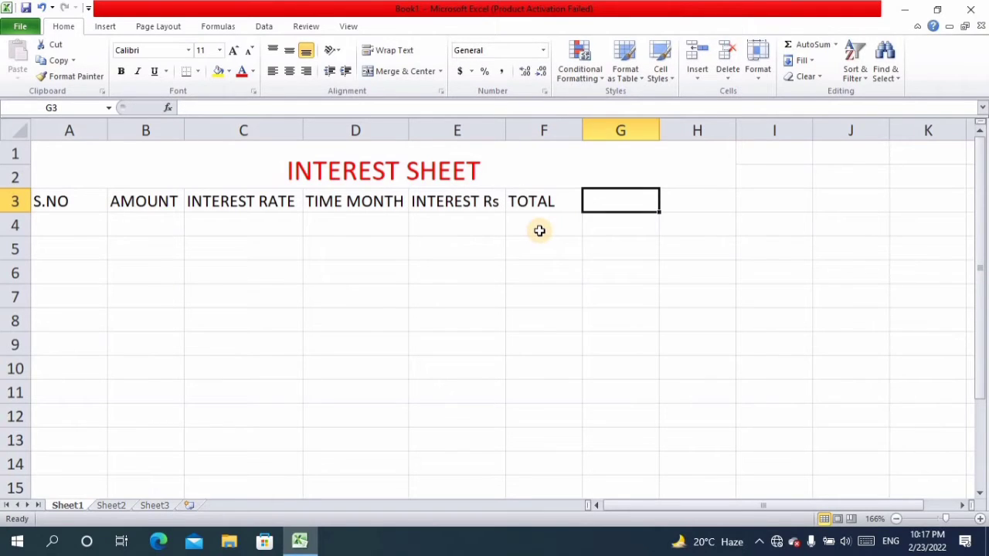
# - Enter the heading INSTALLMENT in cell G3 and autofit column G to it
pyautogui.write('IN')
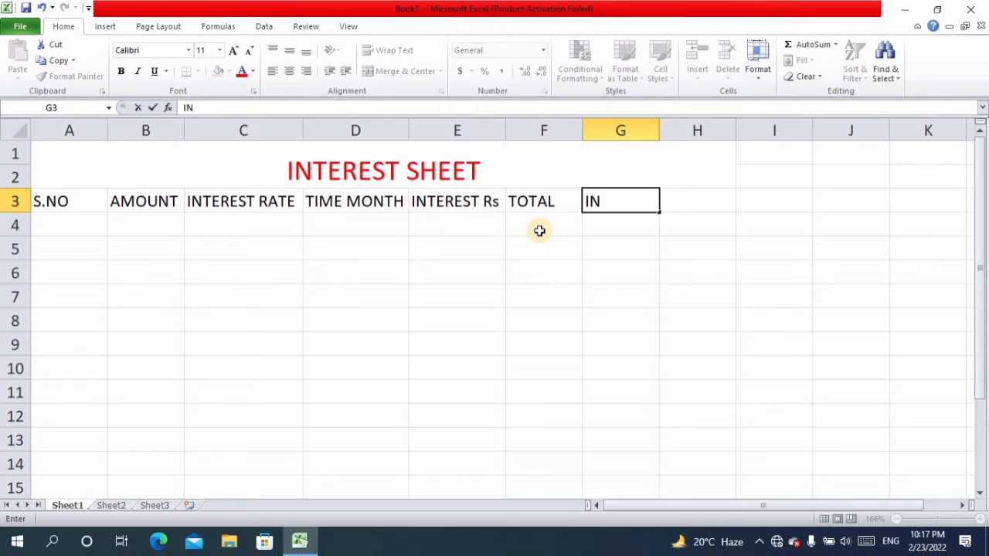
pyautogui.write('STALL')
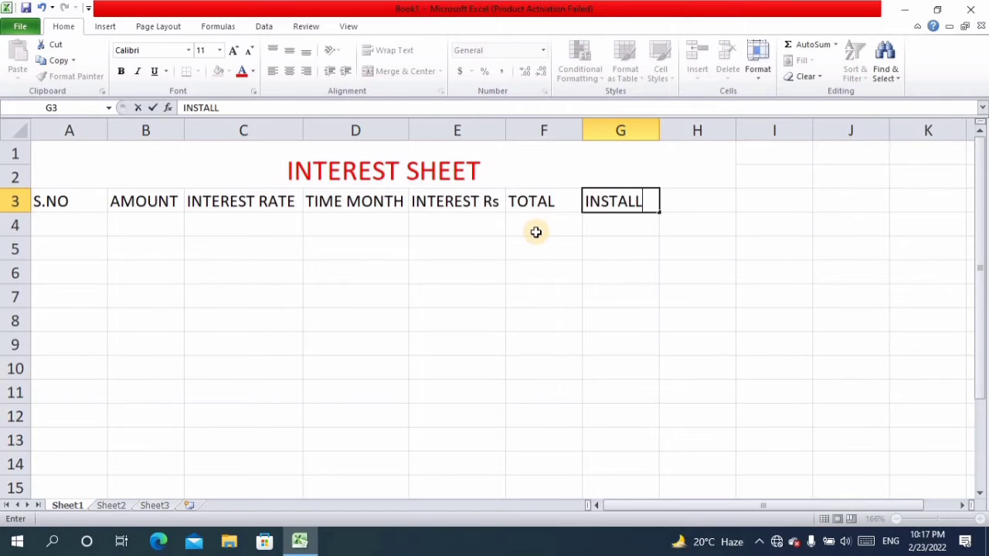
pyautogui.write('MENT')
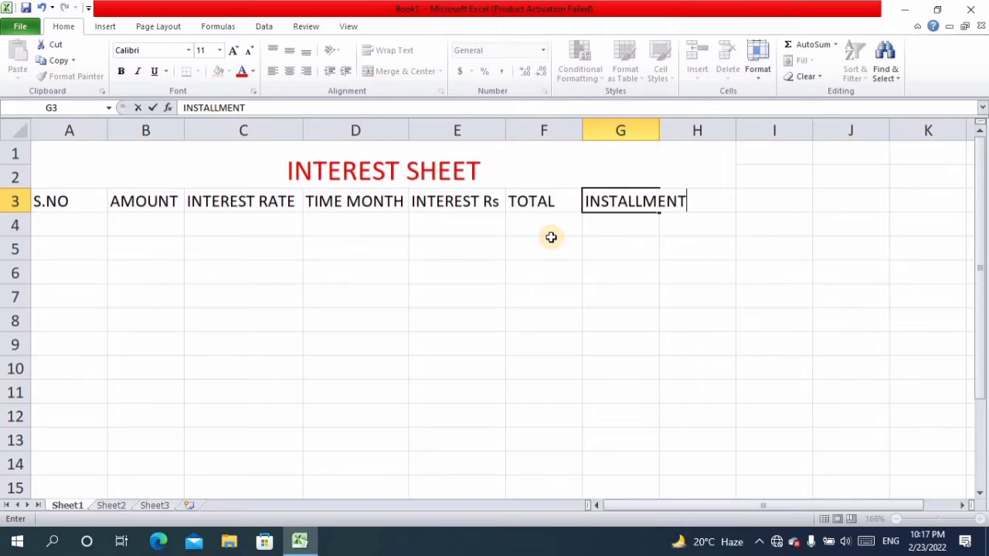
pyautogui.doubleClick(659, 128)
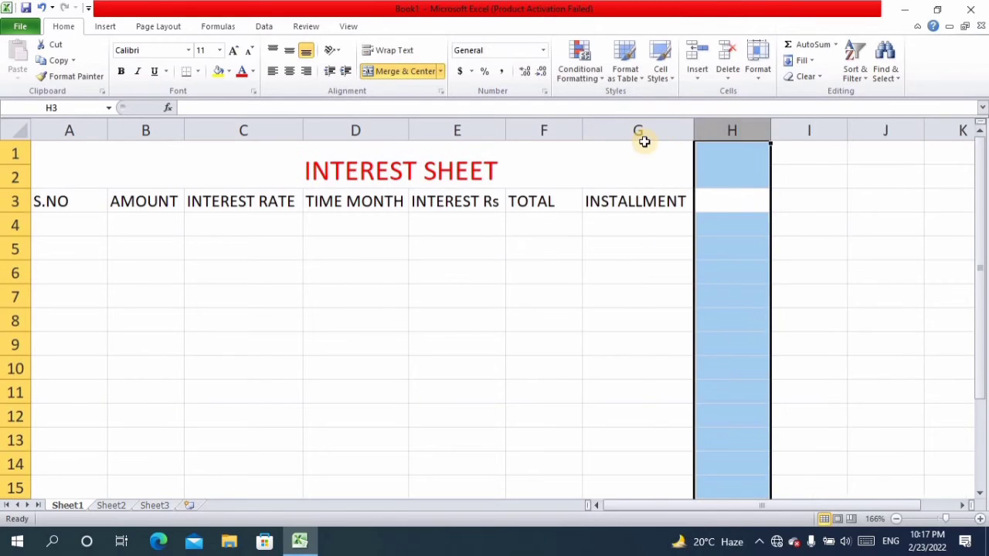
# - Fill the S.NO column with the serial numbers 1 to 4 in cells A4 through A7
pyautogui.click(64, 222)
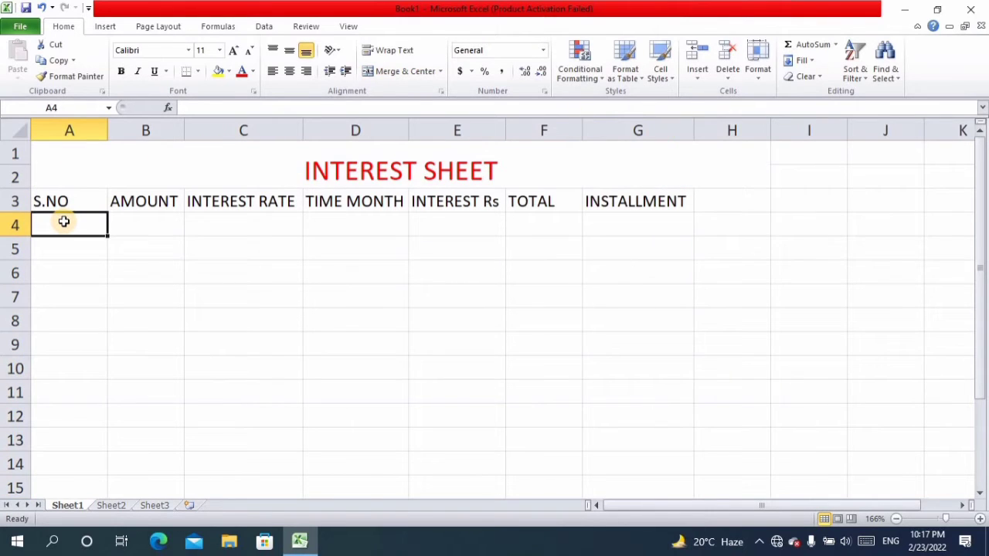
pyautogui.write('1')
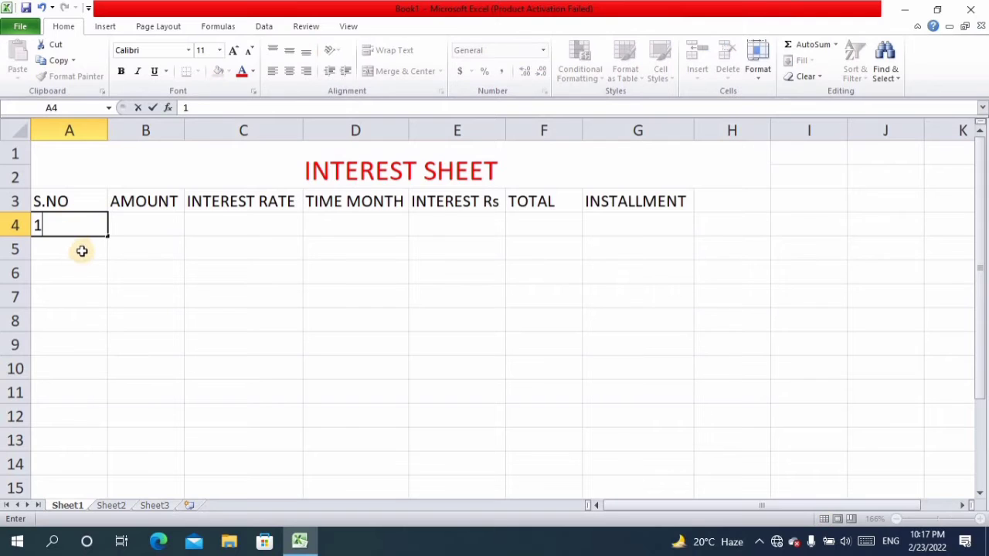
pyautogui.press('Return')
pyautogui.write('2')
pyautogui.press('Return')
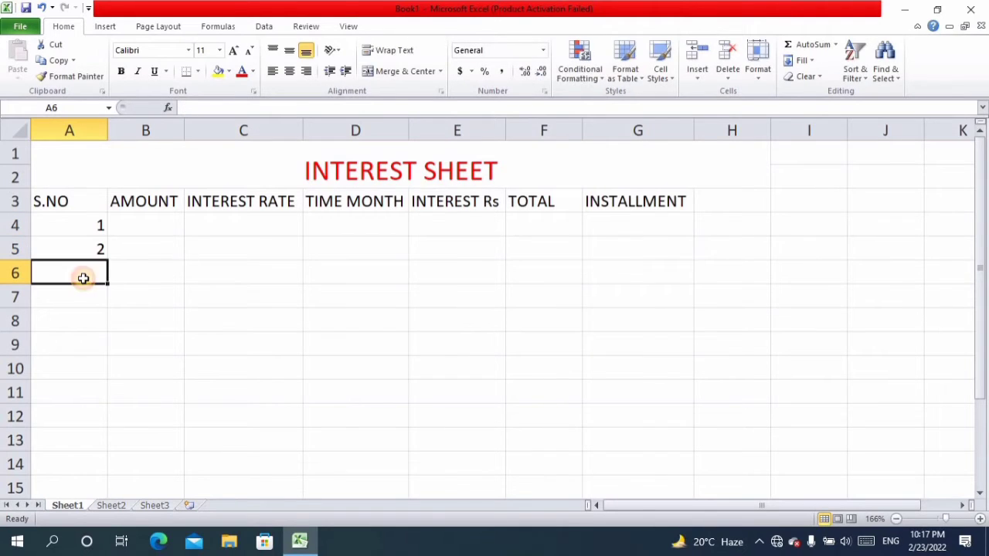
pyautogui.write('3')
pyautogui.press('Return')
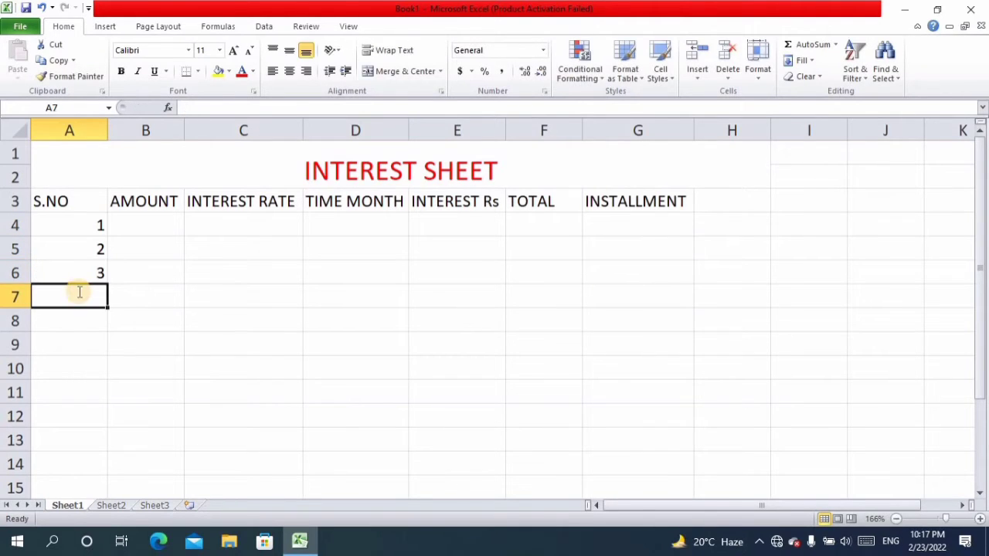
pyautogui.write('4')
# - Enter the amount 7000 in cell B4 and start the interest rate in cell C4 with the digit 2
pyautogui.click(165, 230)
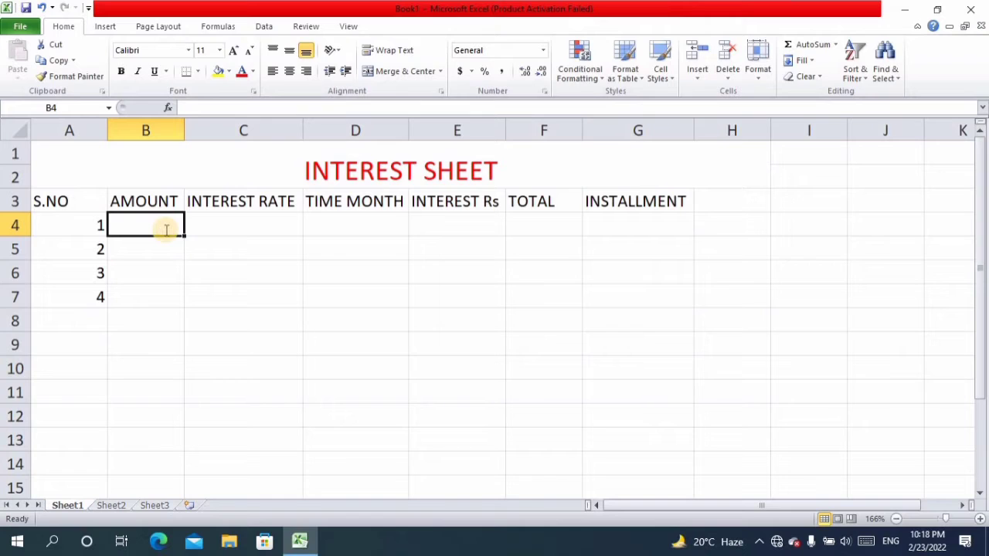
pyautogui.write('70000')
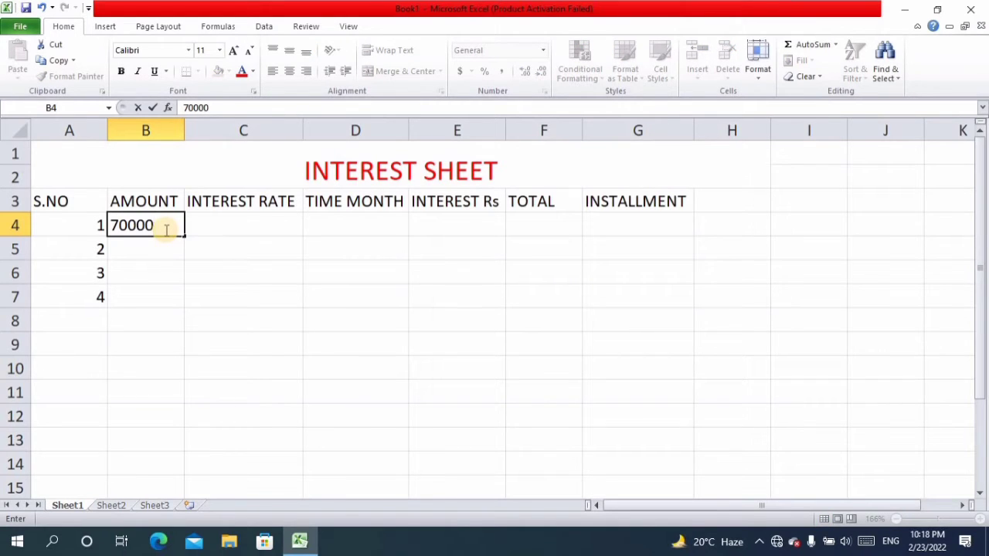
pyautogui.press('BackSpace')
pyautogui.click(241, 237)
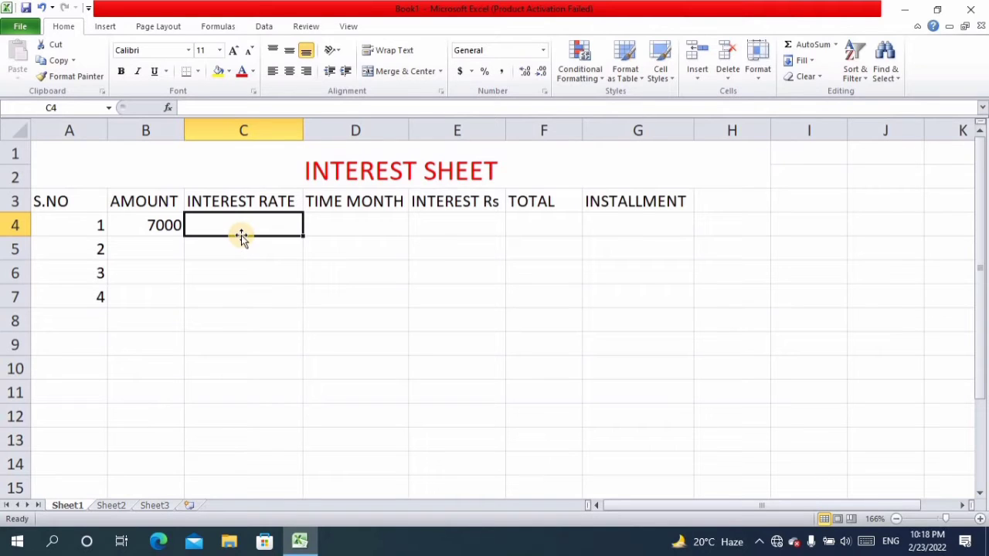
pyautogui.write('2')
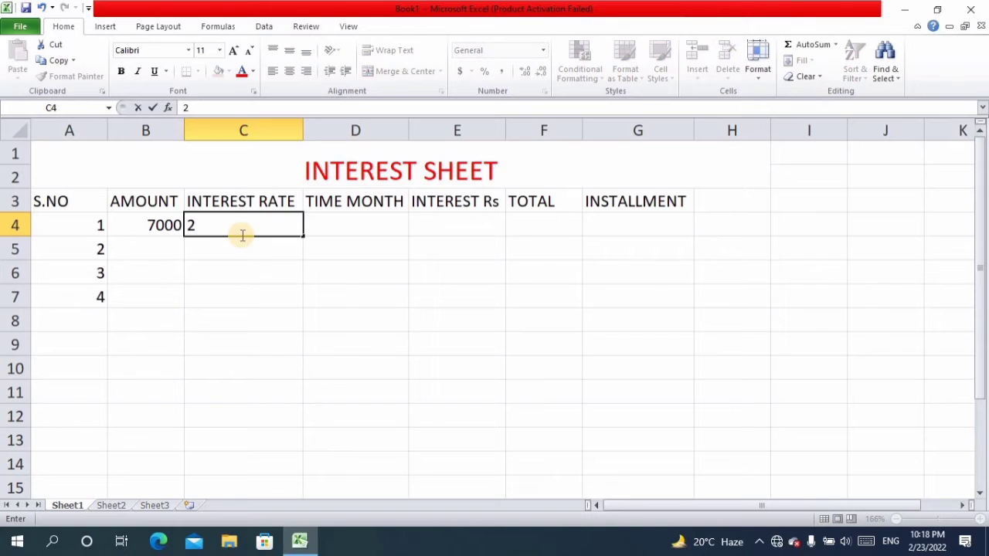
pyautogui.press('F1')
pyautogui.write('%')
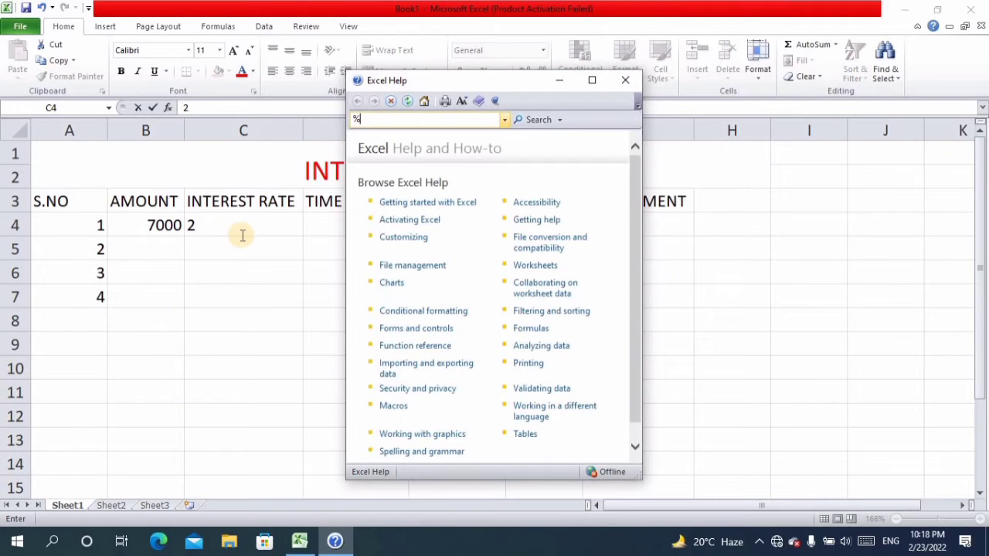
pyautogui.click(623, 80)
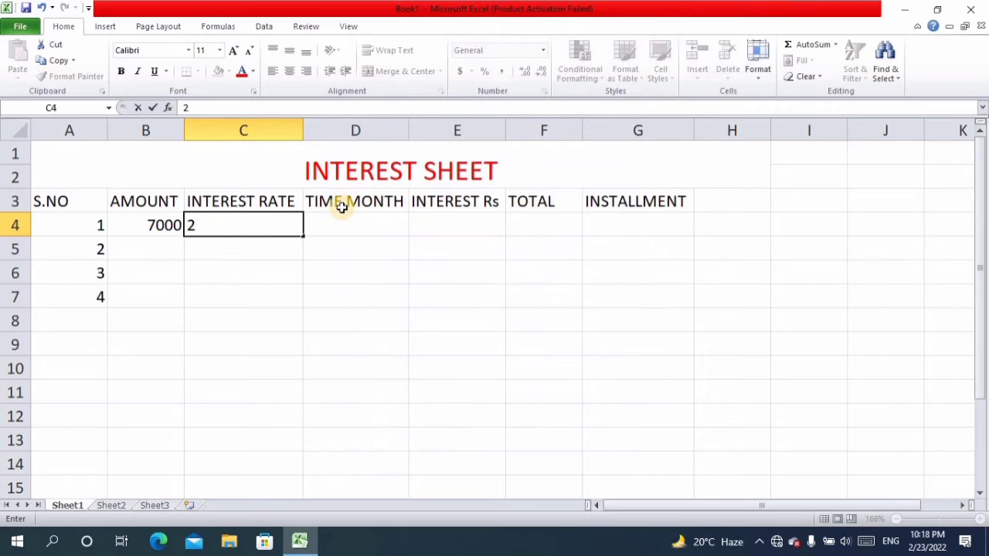
# - Complete the interest rate in cell C4 as 2% and enter 10 as the time in months in cell D4
pyautogui.write('%')
pyautogui.click(345, 217)
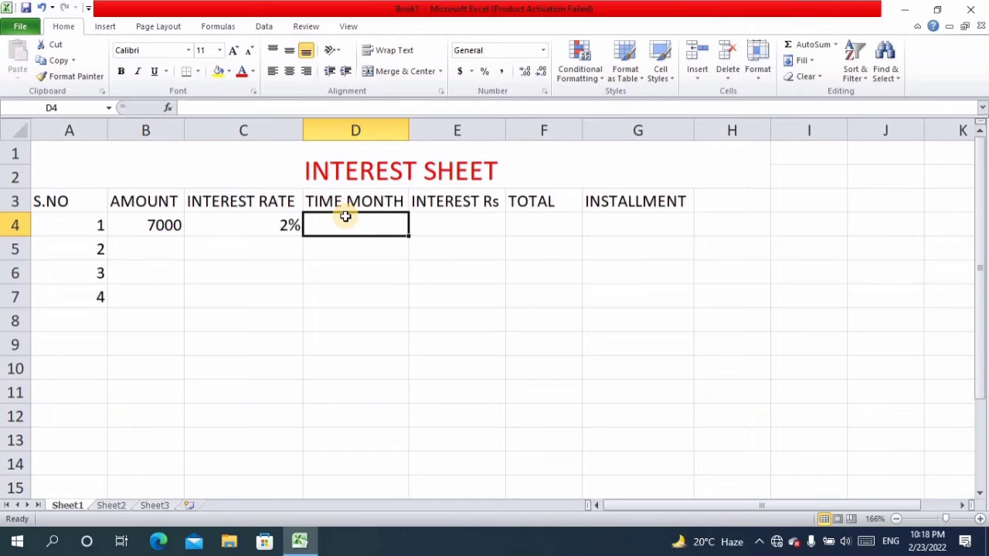
pyautogui.write('10')
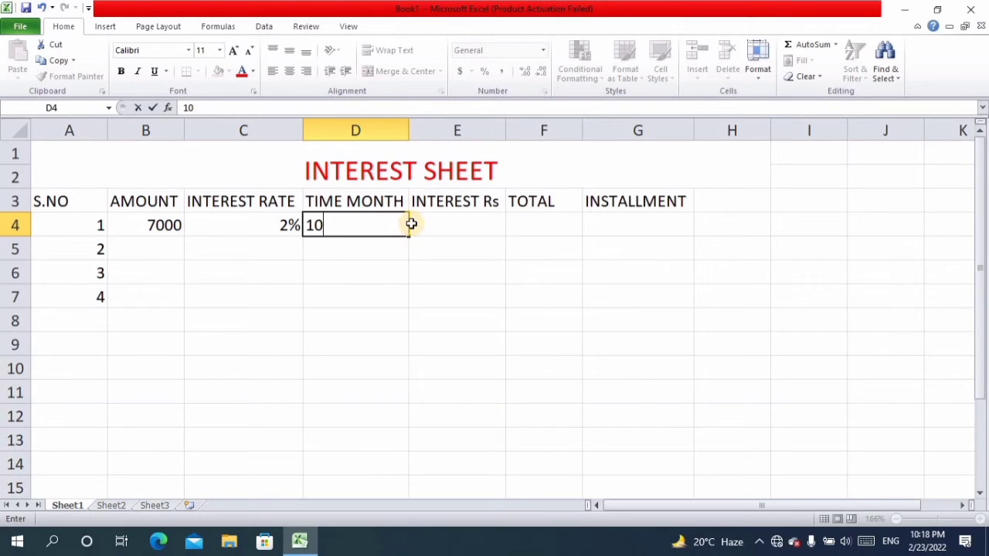
# - Calculate the interest in cell E4 with the formula =(B4*C4*D4), multiplying amount, rate and time
pyautogui.click(439, 231)
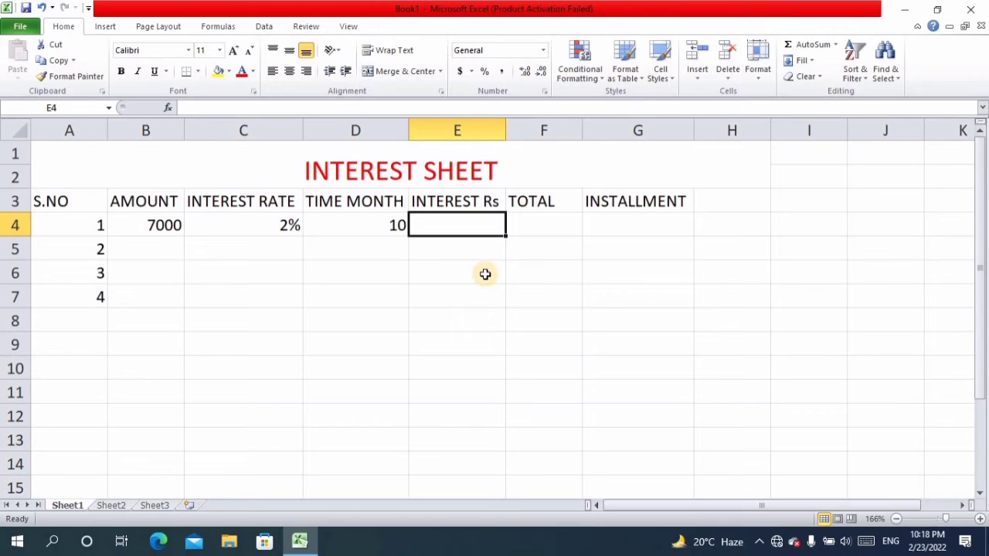
pyautogui.write('=')
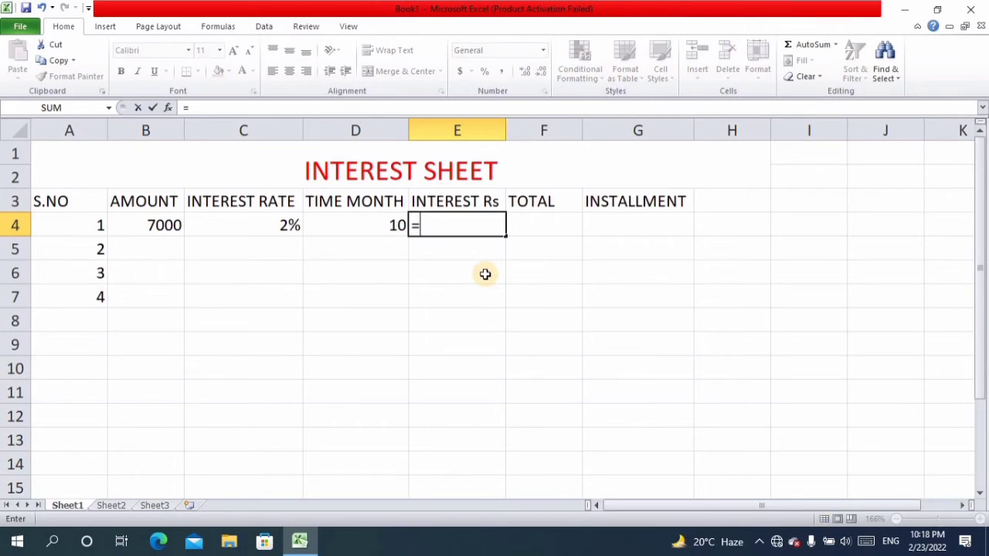
pyautogui.write('(')
pyautogui.click(132, 223)
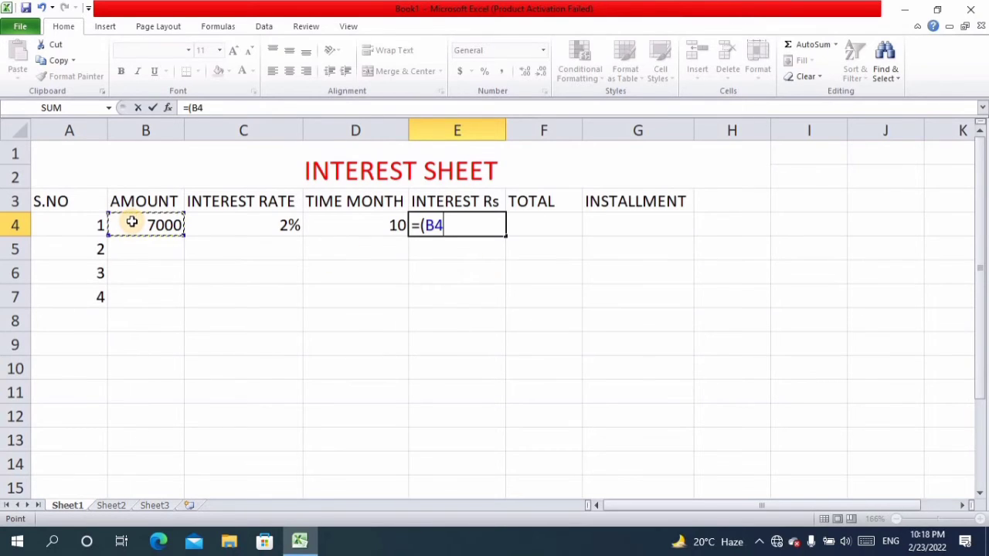
pyautogui.write('*')
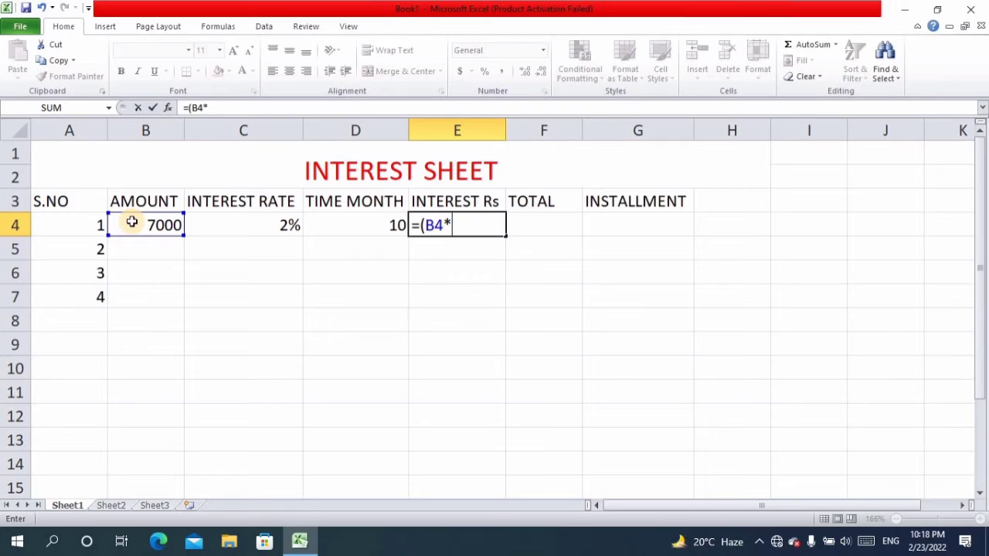
pyautogui.click(258, 220)
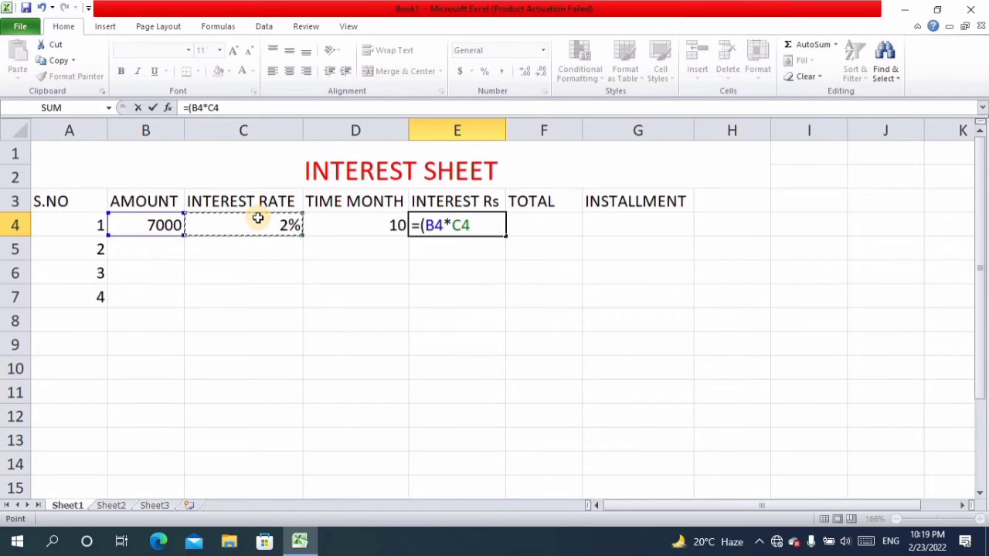
pyautogui.write('*')
pyautogui.click(361, 219)
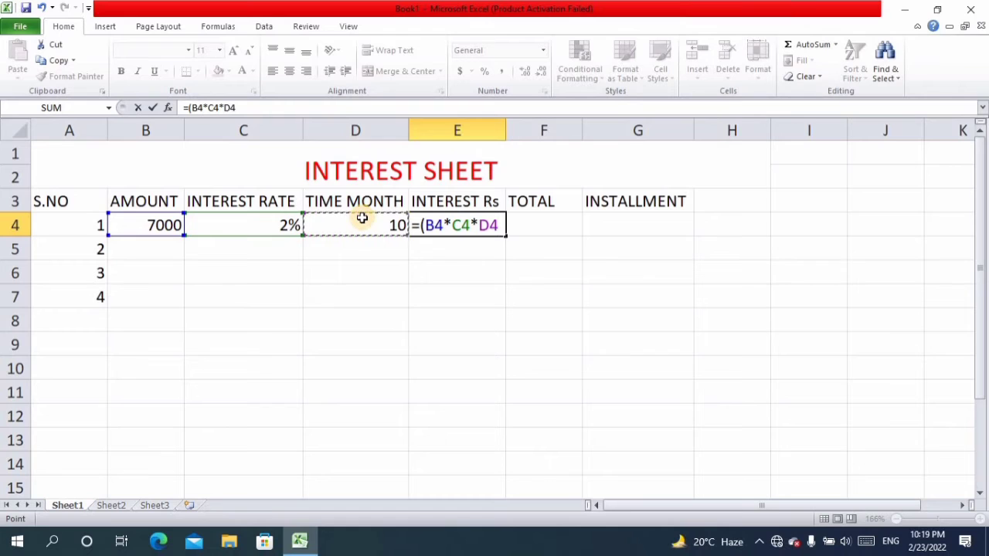
pyautogui.write(')')
pyautogui.press('Return')
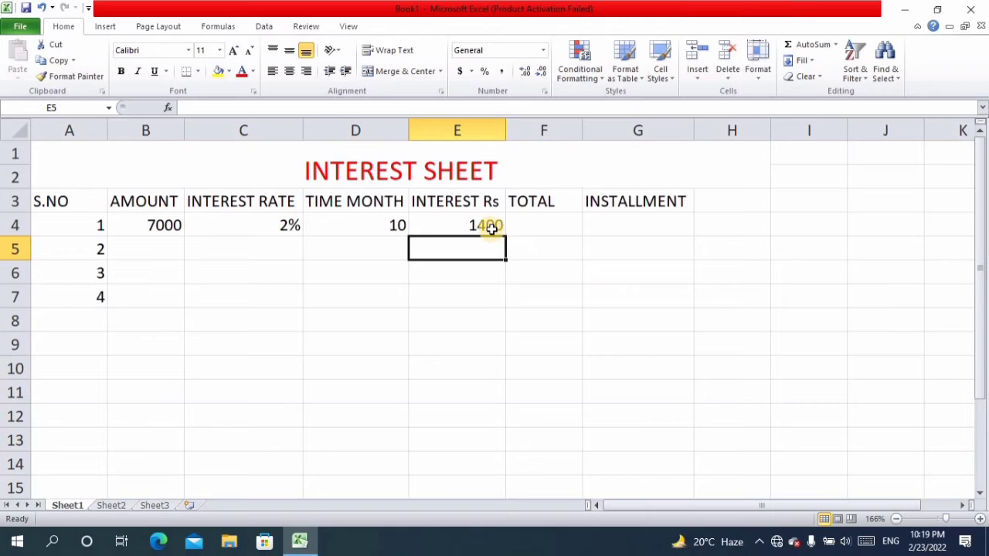
# - Calculate the total in cell F4 with the formula =(B4+E4), adding the interest to the amount
pyautogui.click(535, 226)
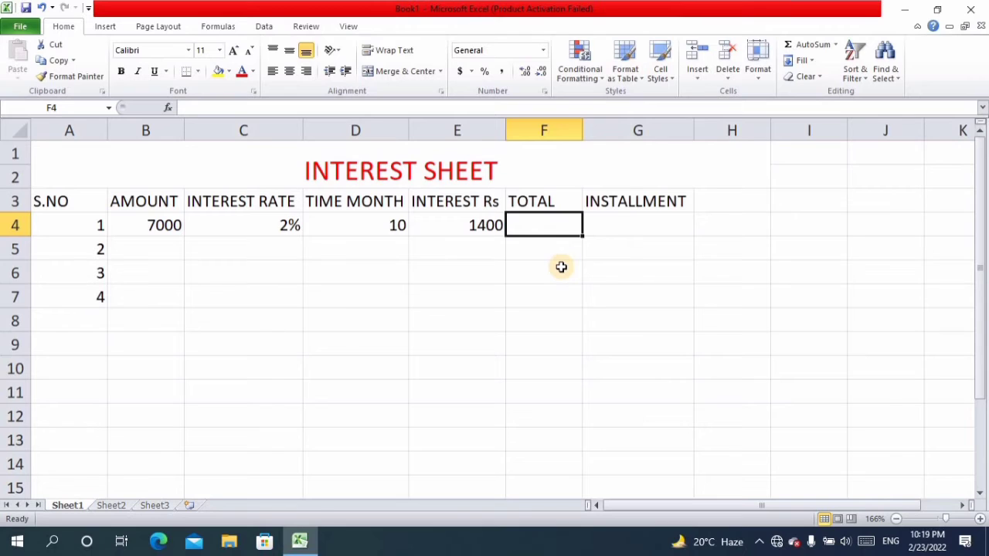
pyautogui.write('=')
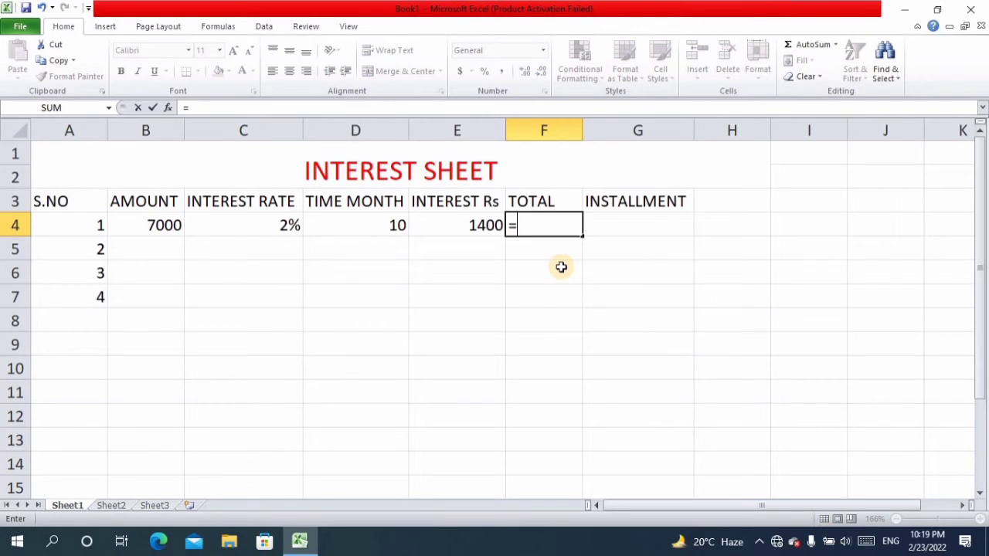
pyautogui.write('(')
pyautogui.click(163, 225)
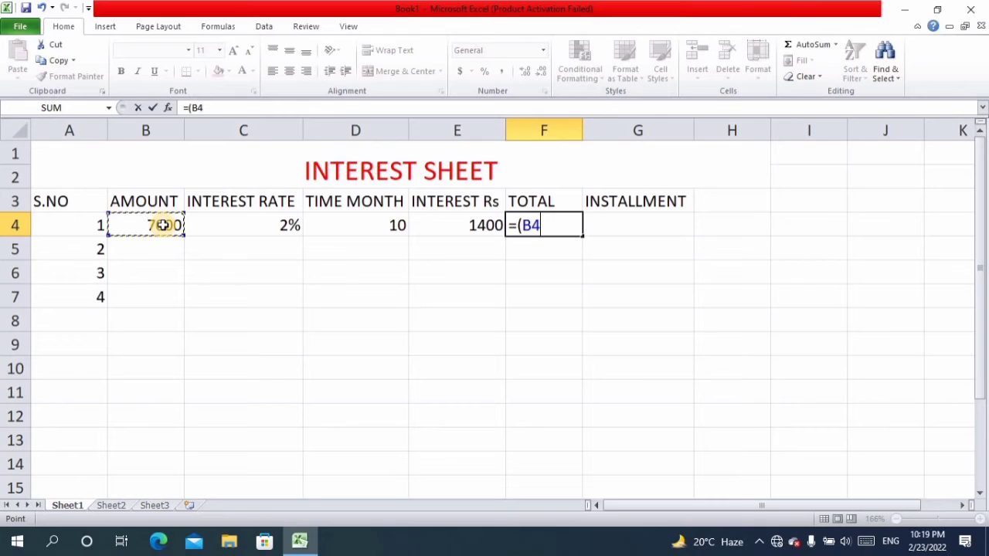
pyautogui.write('+')
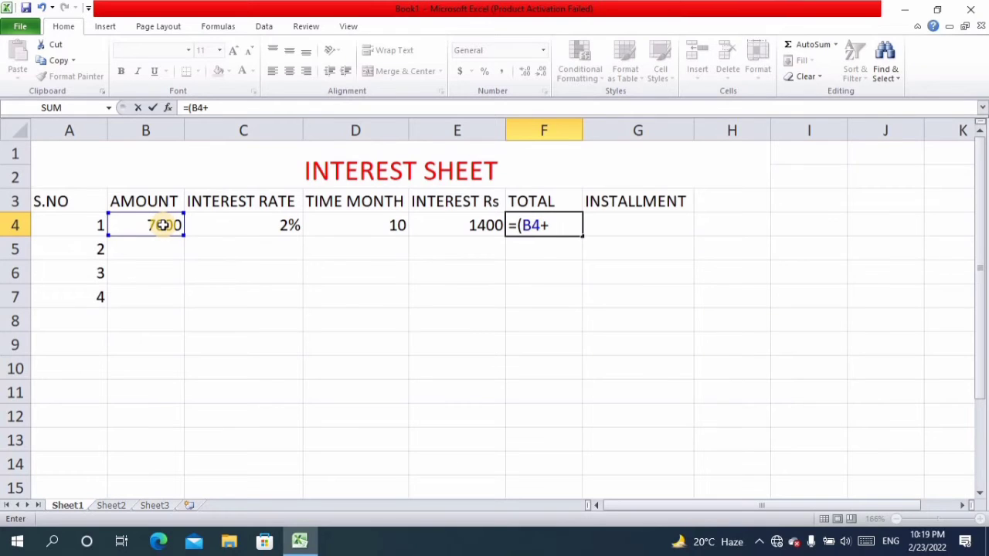
pyautogui.click(453, 226)
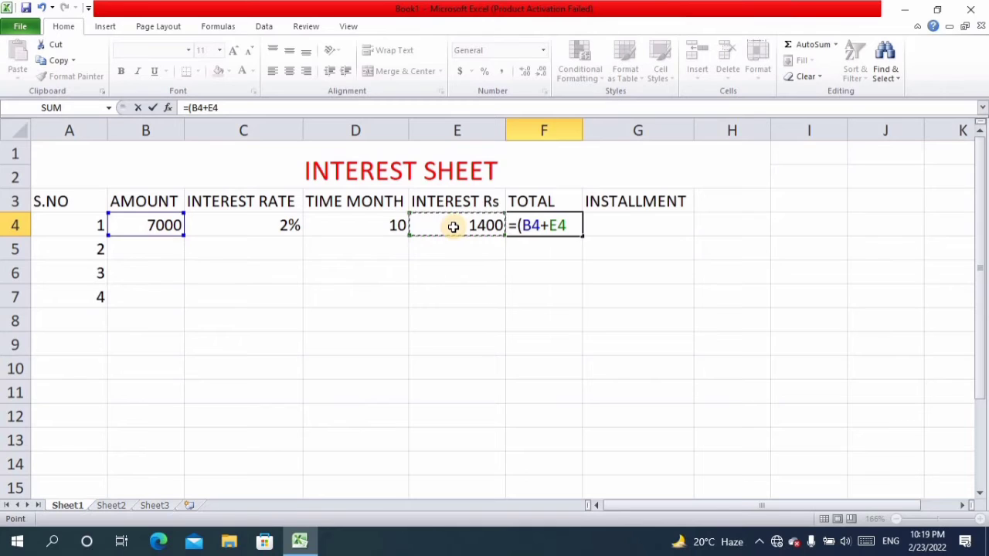
pyautogui.write(')')
pyautogui.press('Return')
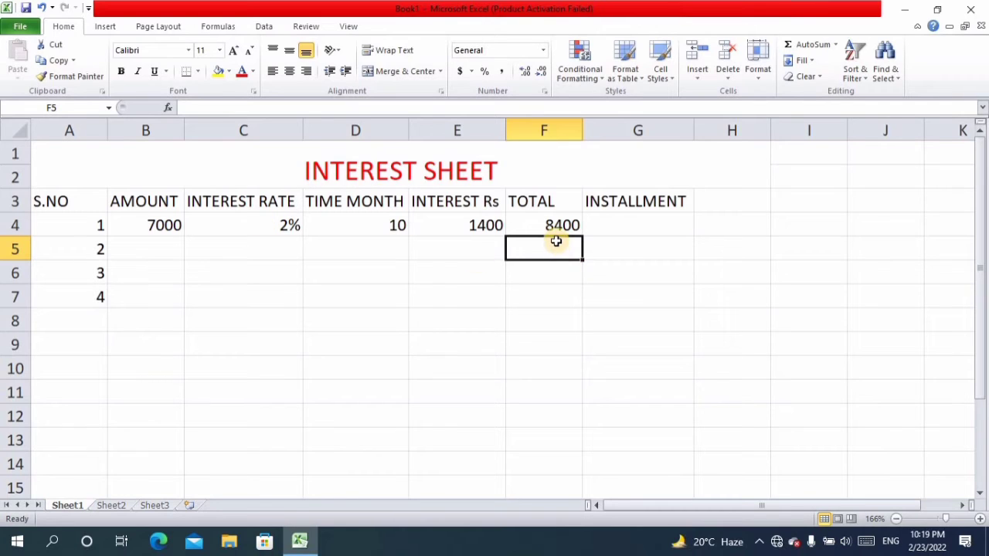
# - Calculate the installment in cell G4 with the formula =(F4/D4), dividing the total by the time in months
pyautogui.click(620, 226)
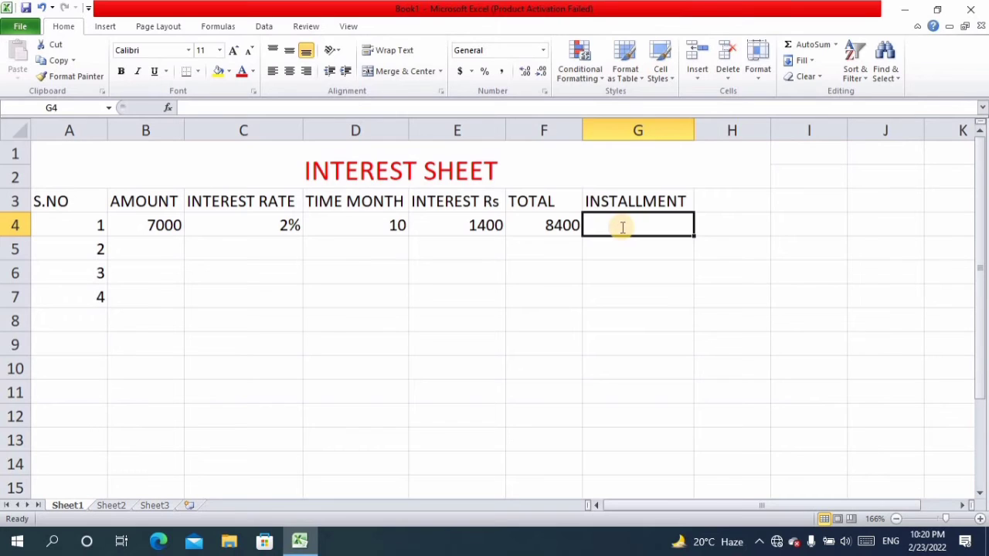
pyautogui.write('=')
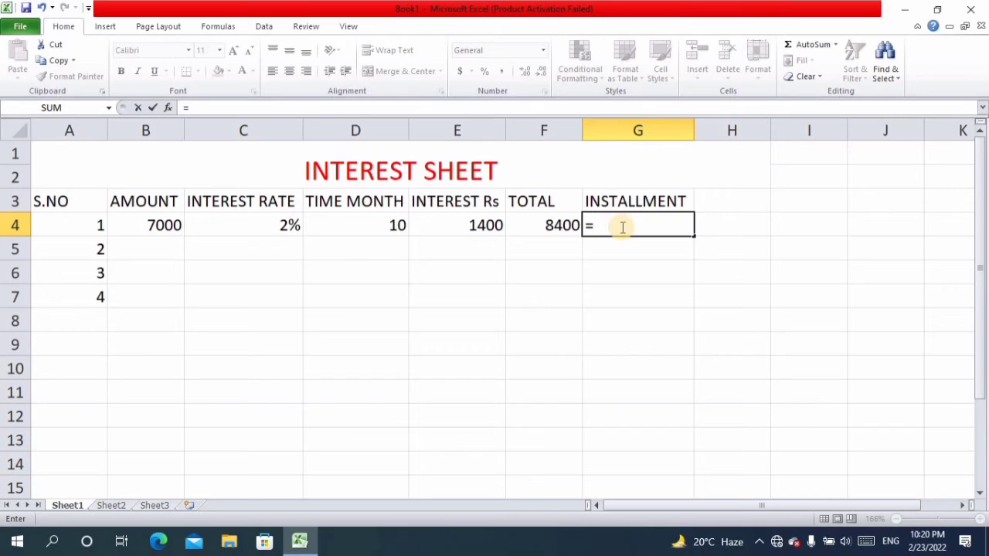
pyautogui.write('(')
pyautogui.click(568, 225)
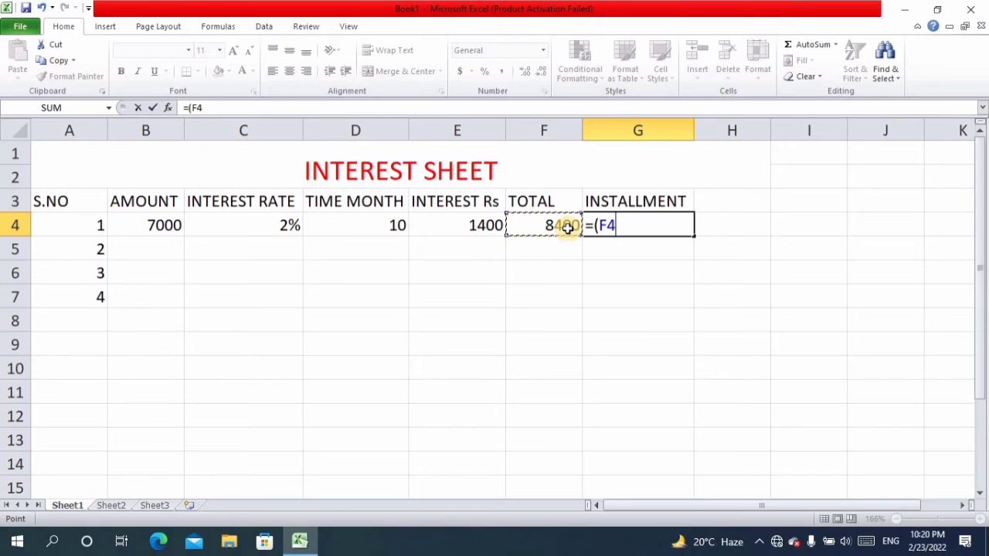
pyautogui.write('/')
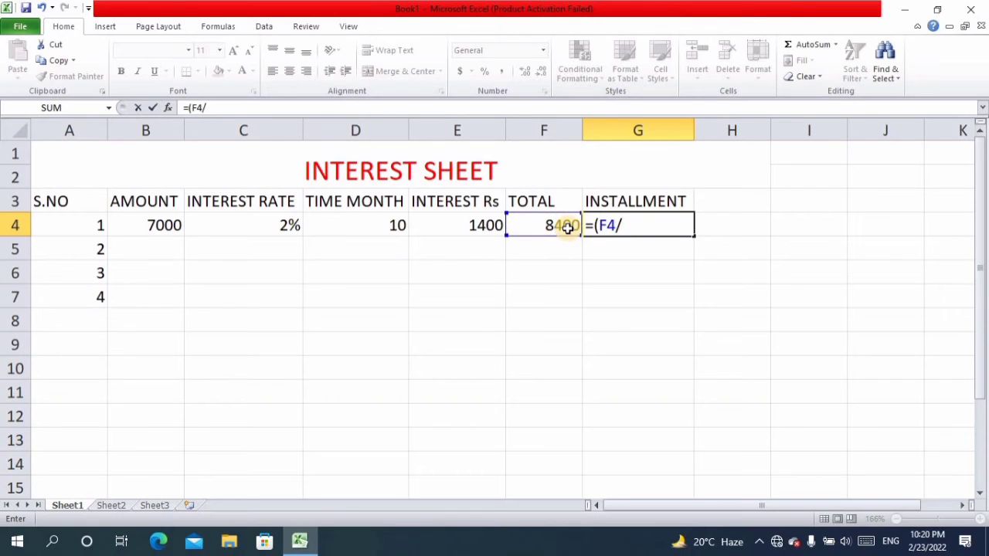
pyautogui.click(355, 223)
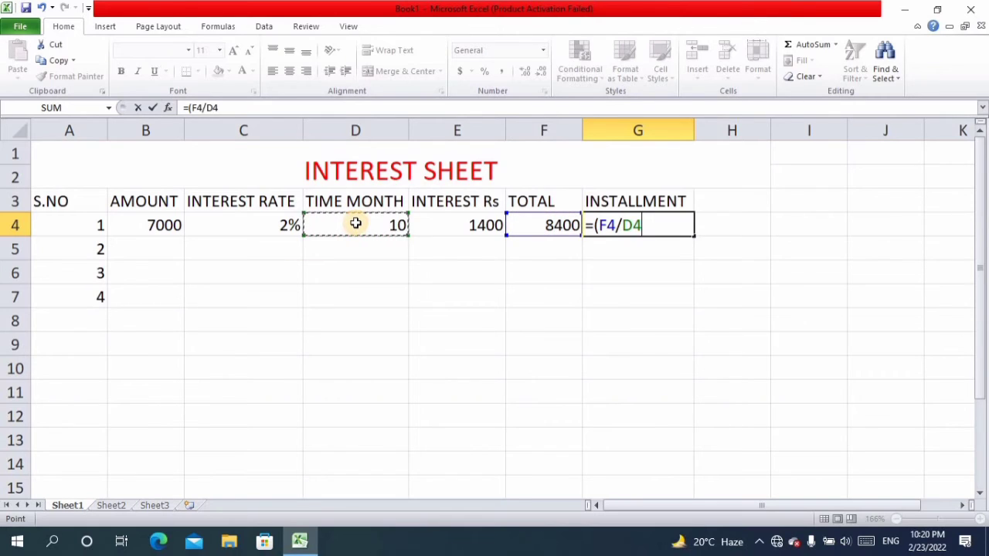
pyautogui.write(')')
pyautogui.press('Return')
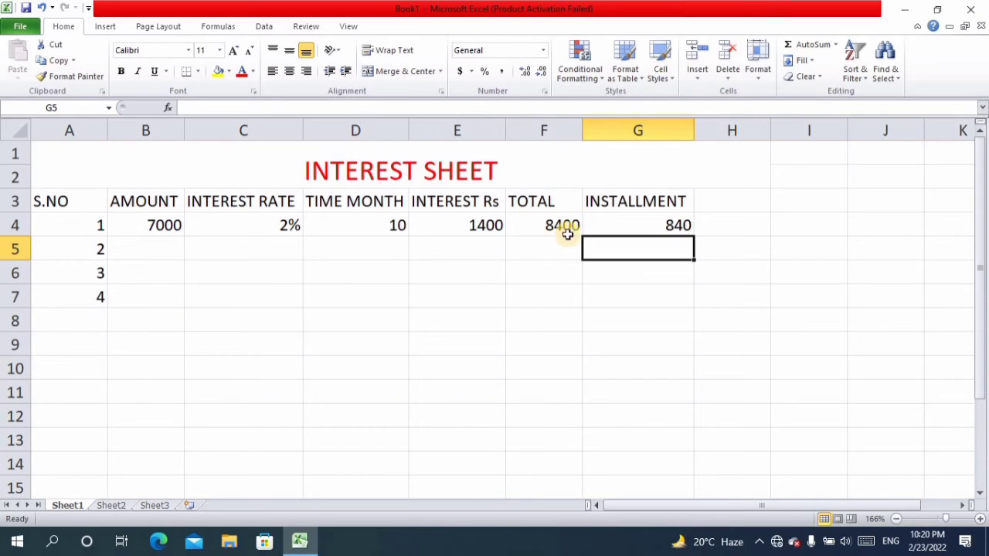
# - Copy the interest formula from cell E4 down through cell E7
pyautogui.click(145, 248)
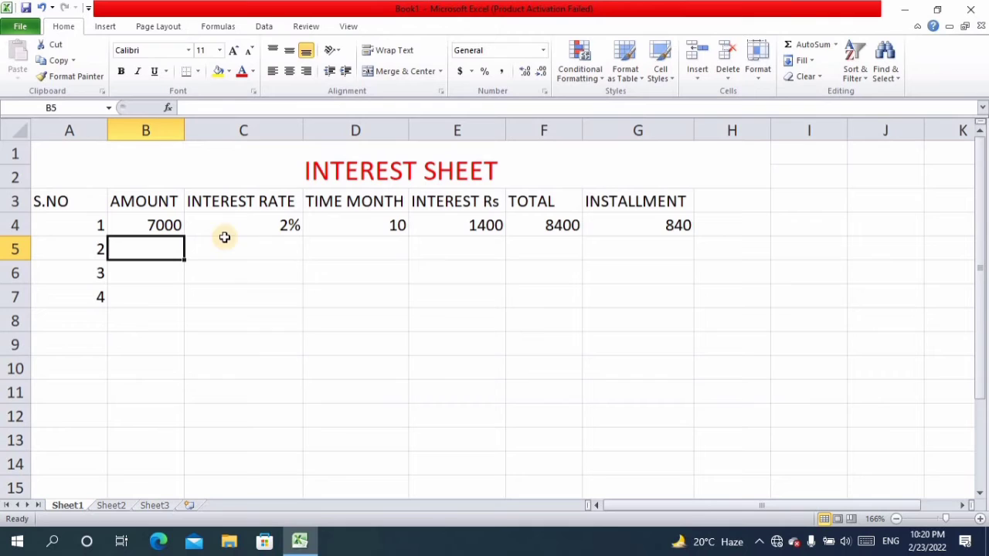
pyautogui.click(272, 225)
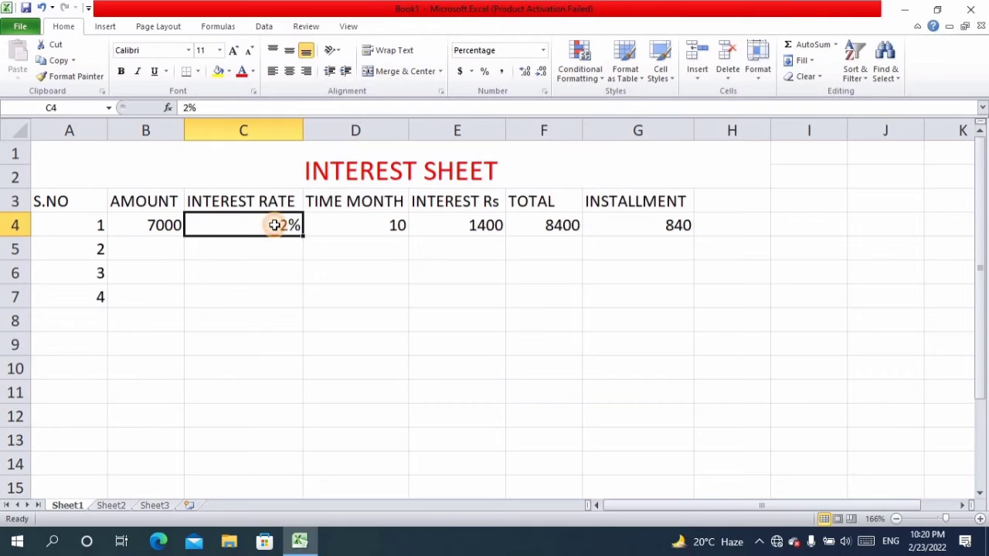
pyautogui.click(467, 229)
pyautogui.moveTo(506, 238); pyautogui.dragTo(516, 308)
# - Fill in the second loan in row 5 with amount 10000, interest rate 5% and time 20 months
pyautogui.click(155, 256)
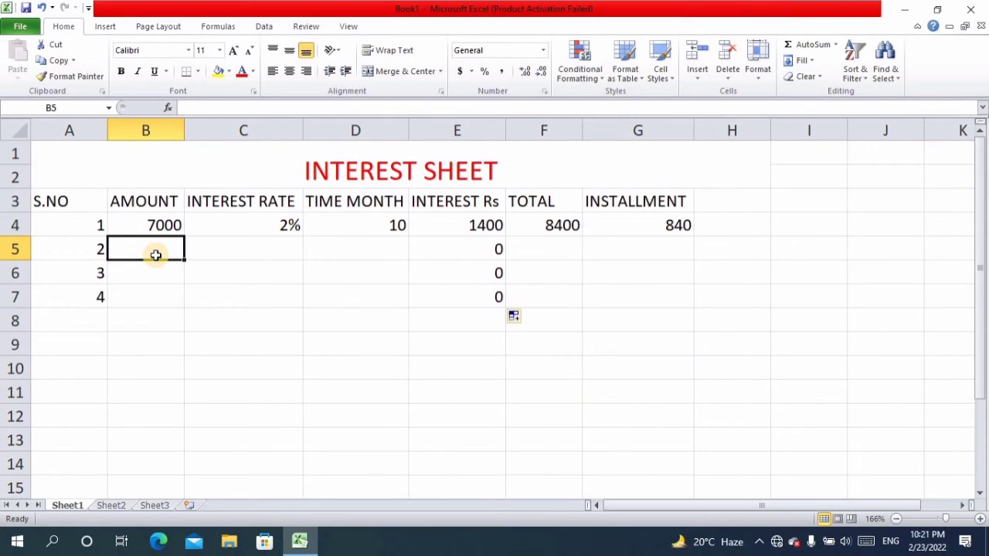
pyautogui.write('10')
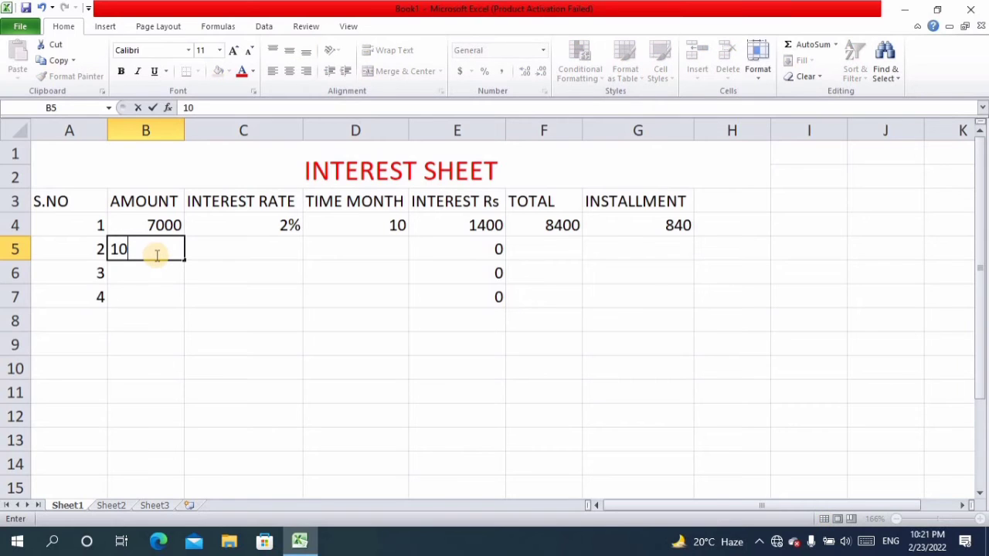
pyautogui.write('000')
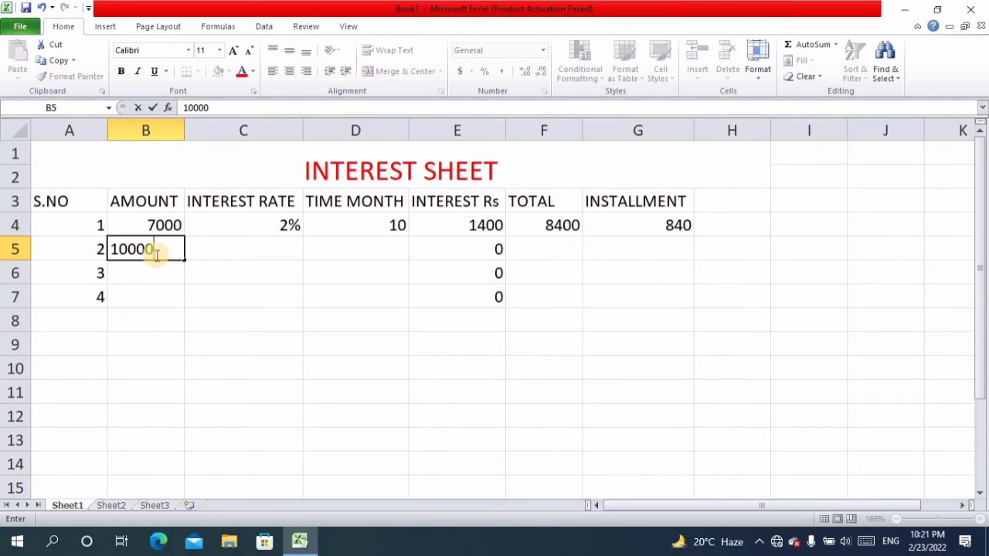
pyautogui.click(221, 255)
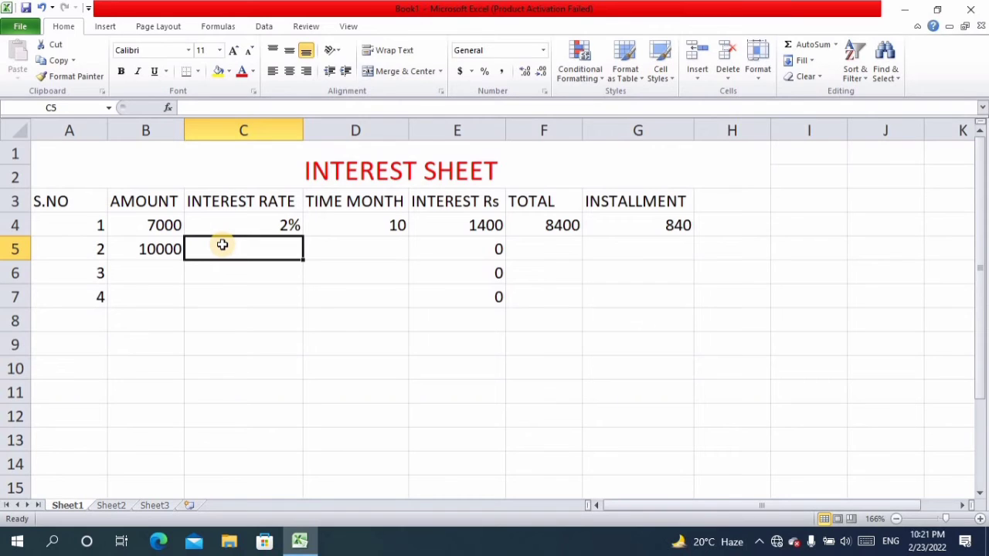
pyautogui.write('5%')
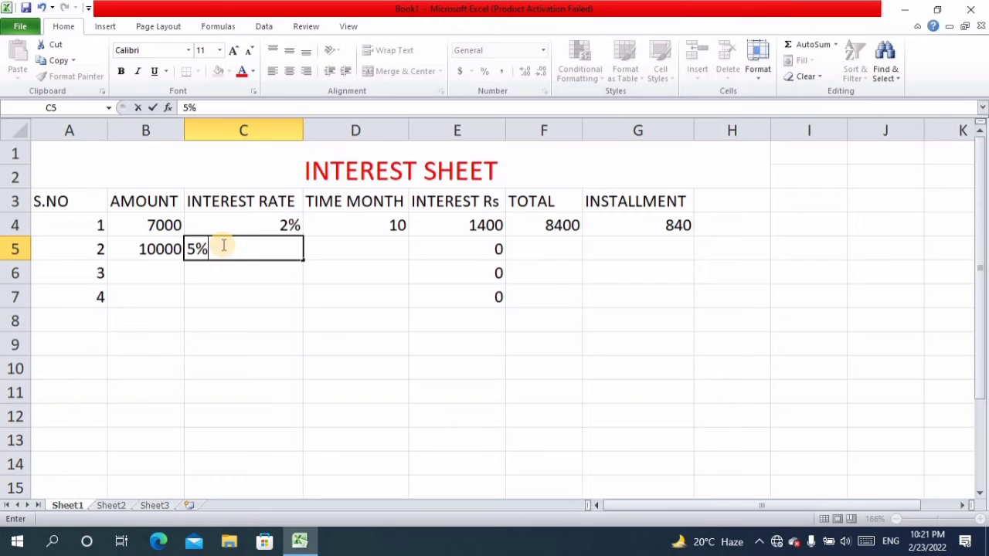
pyautogui.click(350, 244)
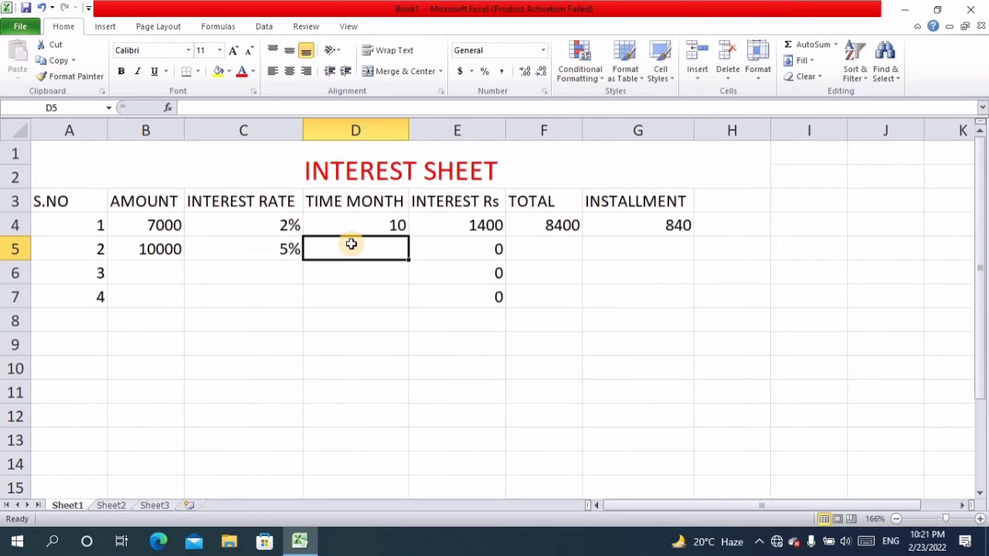
pyautogui.write('20')
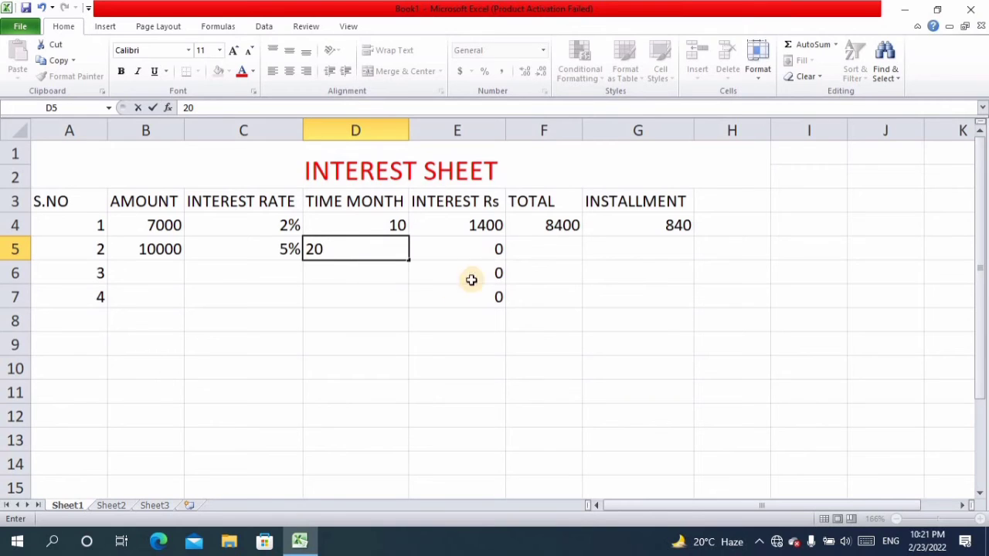
# - Copy the total formula from F4 and the installment formula from G4 down through row 7
pyautogui.click(530, 254)
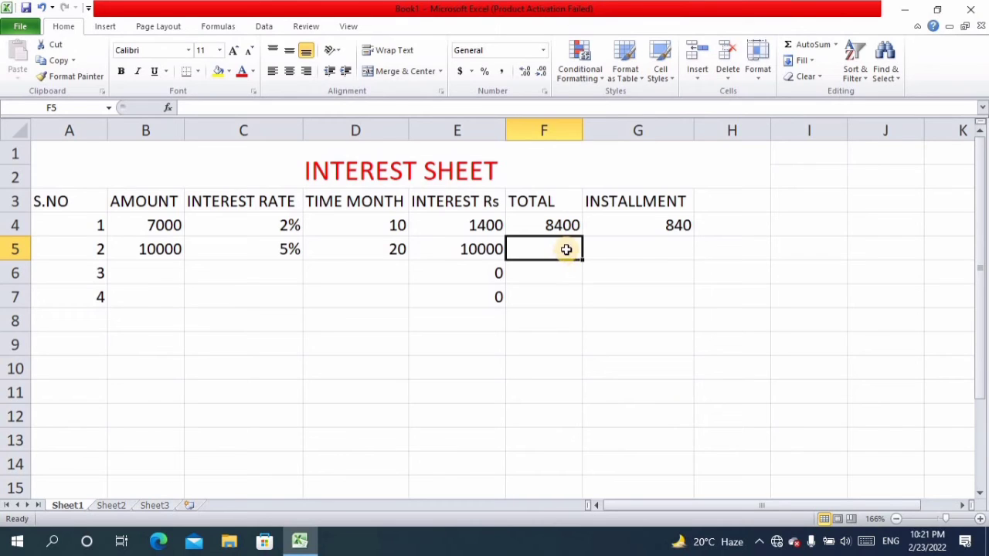
pyautogui.click(567, 226)
pyautogui.moveTo(585, 240); pyautogui.dragTo(609, 255)
pyautogui.click(684, 205)
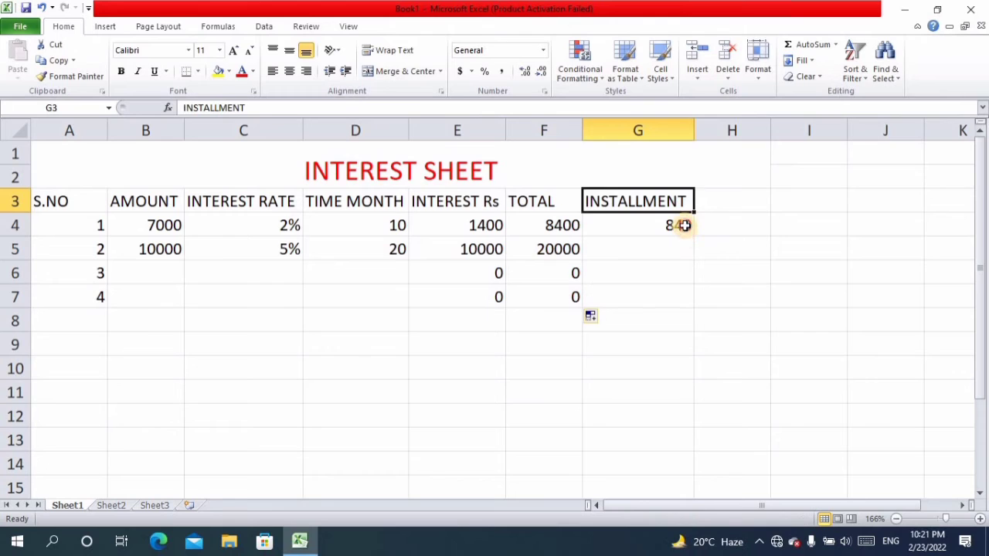
pyautogui.click(683, 226)
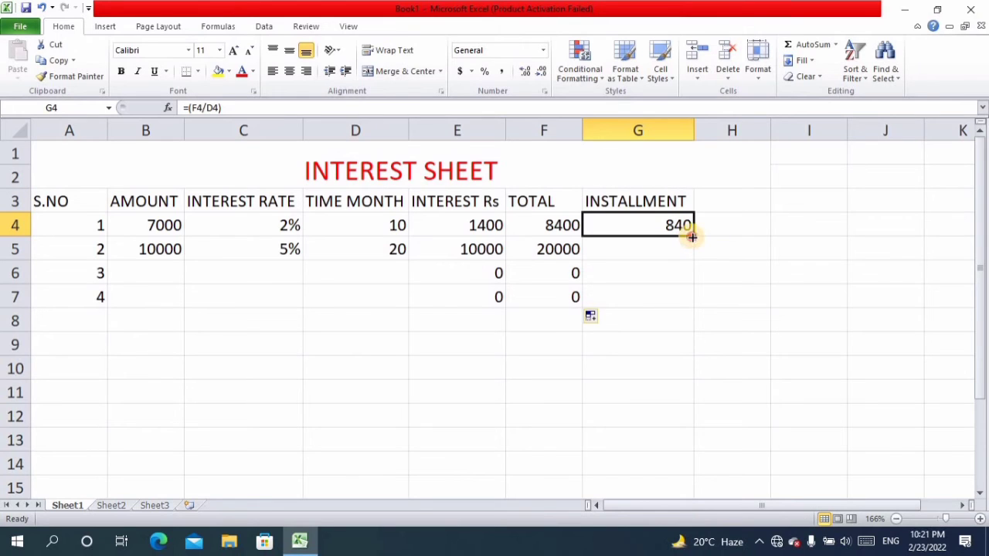
pyautogui.moveTo(690, 233); pyautogui.dragTo(691, 303)
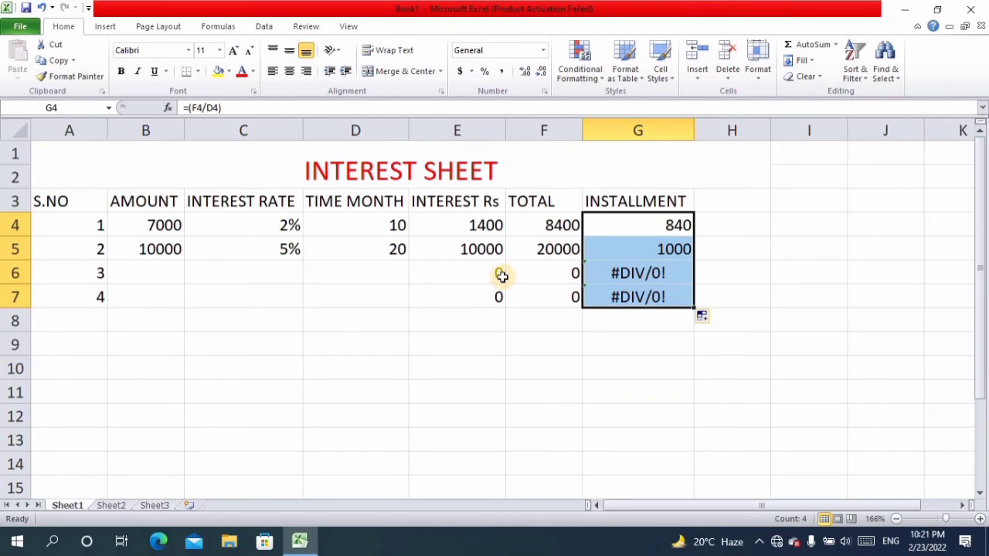
# - Enter the loan amounts 5000 in cell B6 and 1000 in cell B7
pyautogui.click(162, 277)
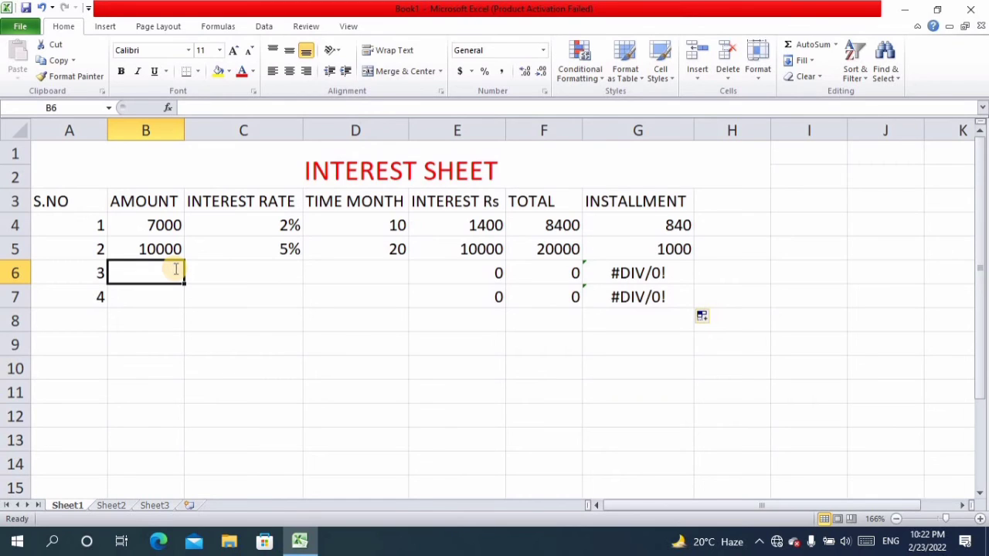
pyautogui.write('5000')
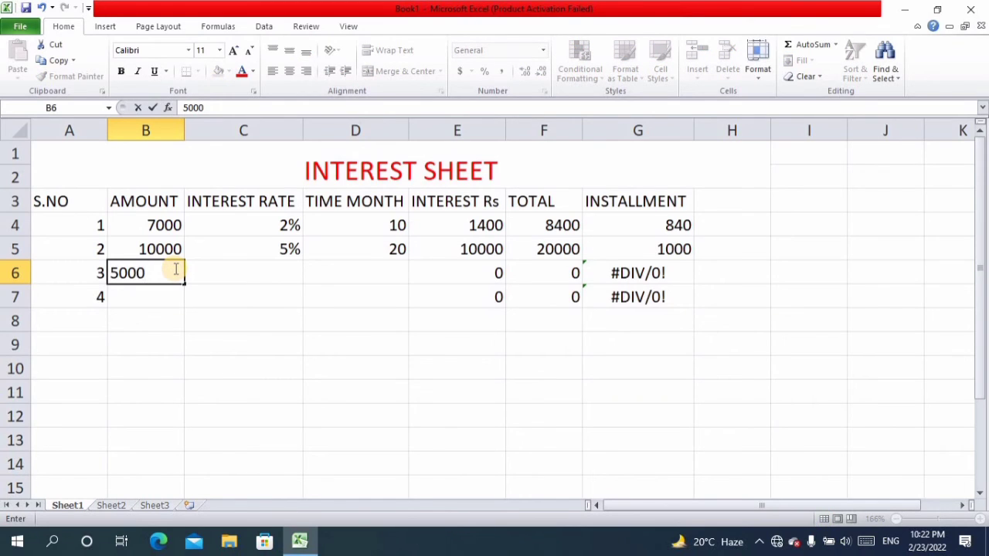
pyautogui.click(159, 312)
pyautogui.click(162, 292)
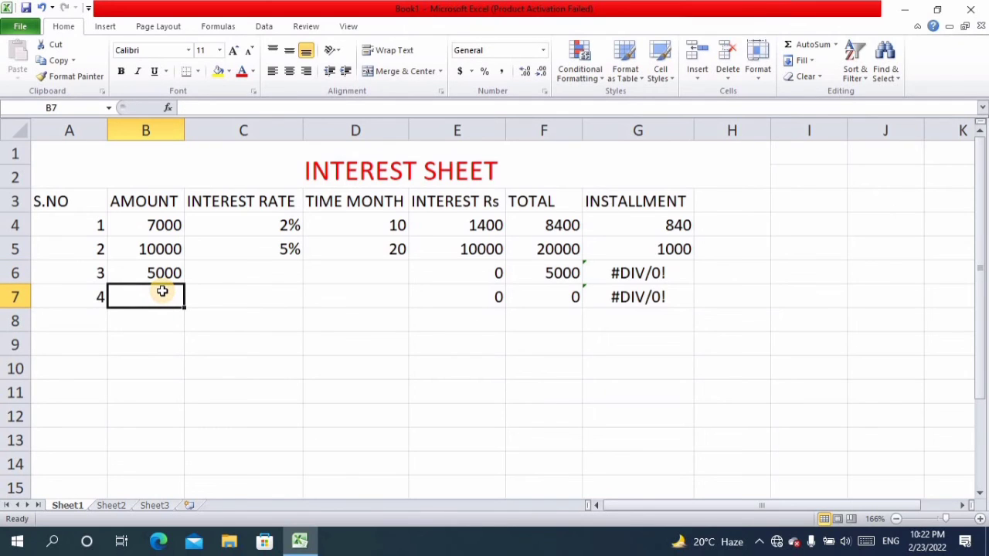
pyautogui.write('1000')
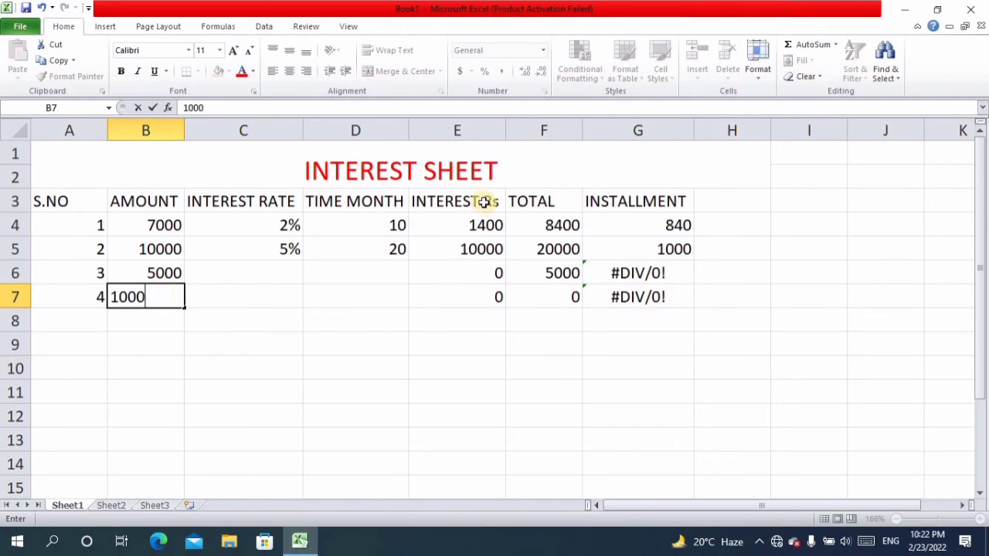
# - Enter the interest rates 4% in cell C6 and 10% in cell C7
pyautogui.click(255, 275)
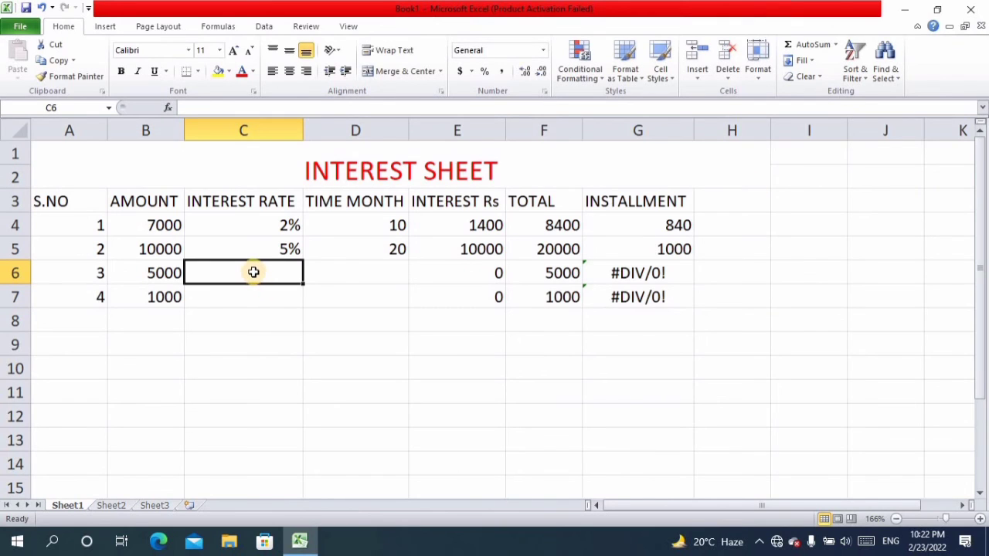
pyautogui.write('4%')
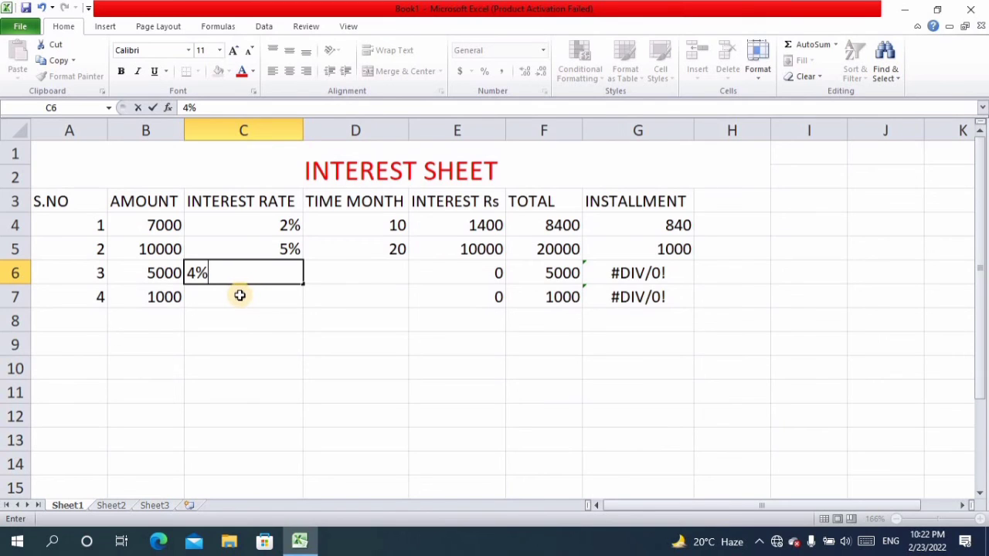
pyautogui.click(240, 296)
pyautogui.write('1')
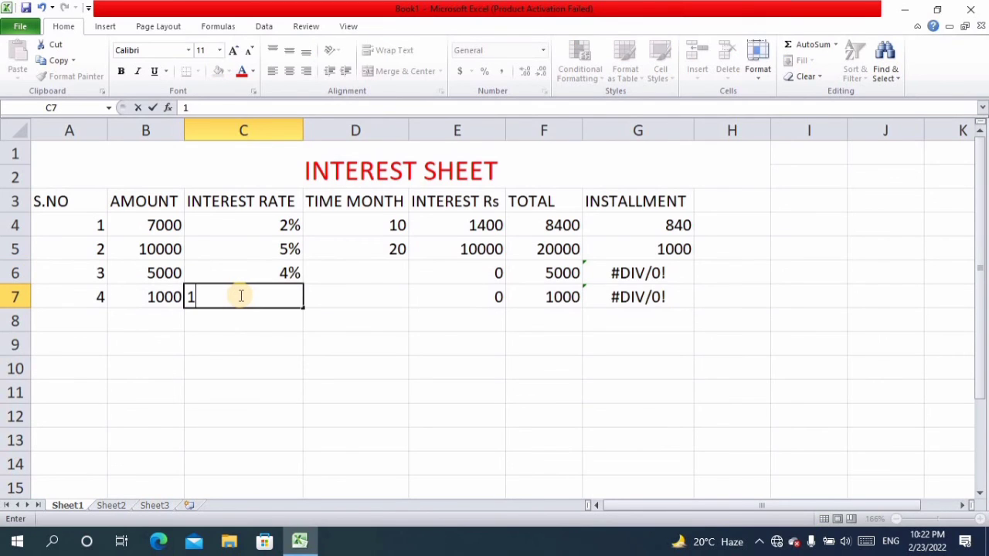
pyautogui.write('0%')
# - Enter the time in months as 25 in cell D6 and 5 in cell D7
pyautogui.click(357, 273)
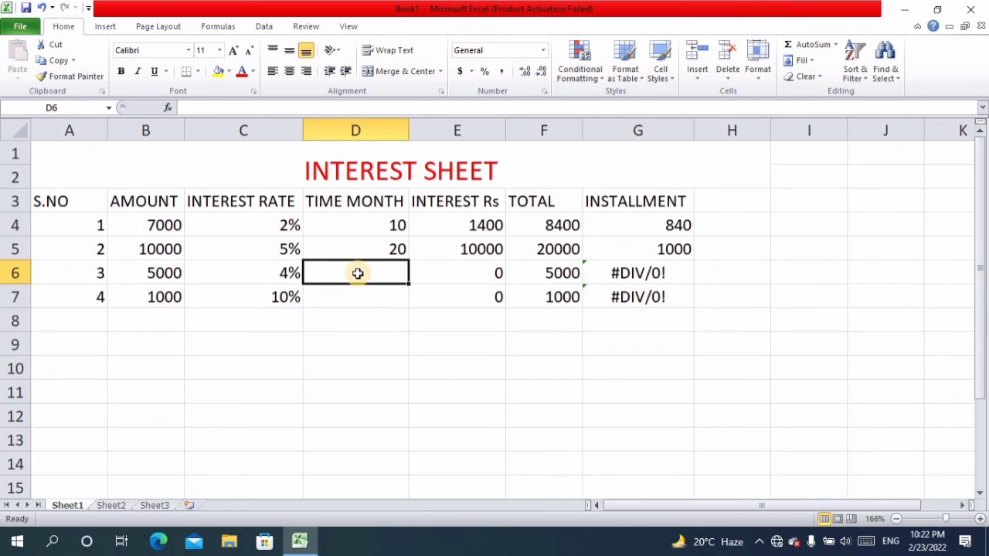
pyautogui.write('25')
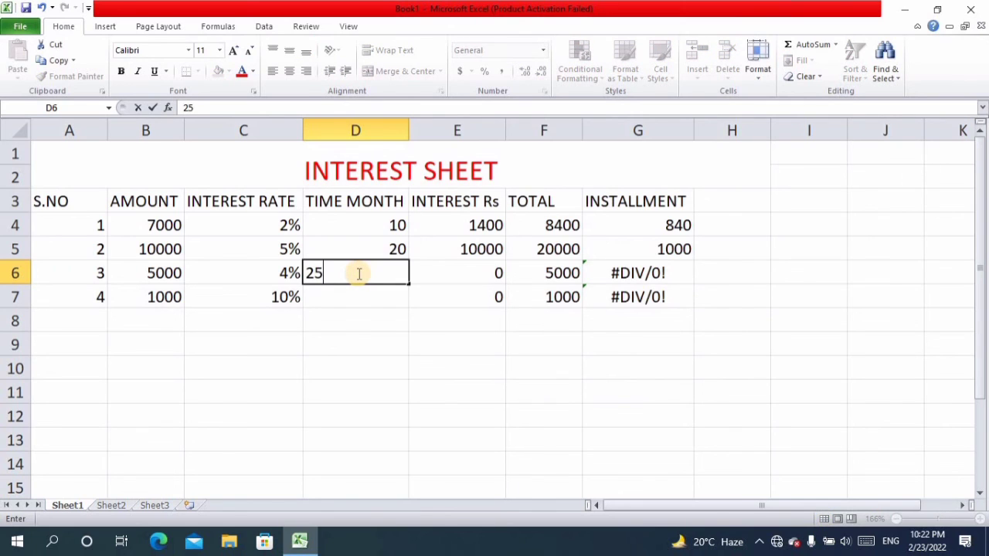
pyautogui.click(337, 294)
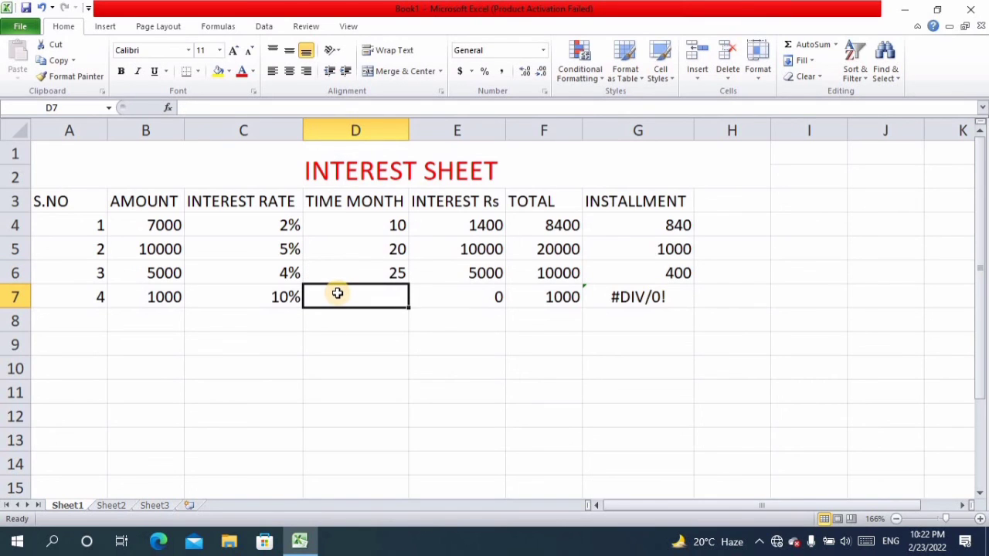
pyautogui.write('5')
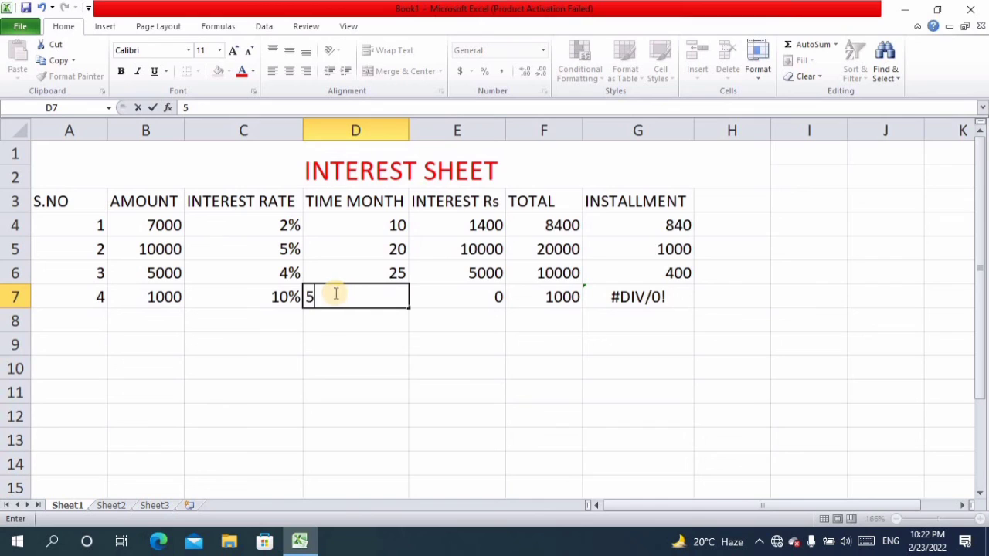
pyautogui.click(406, 322)
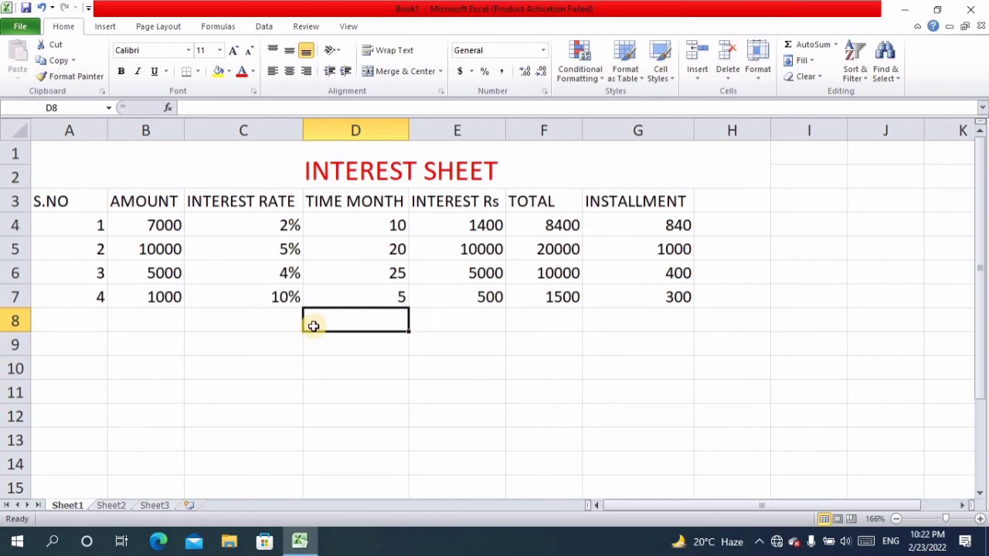